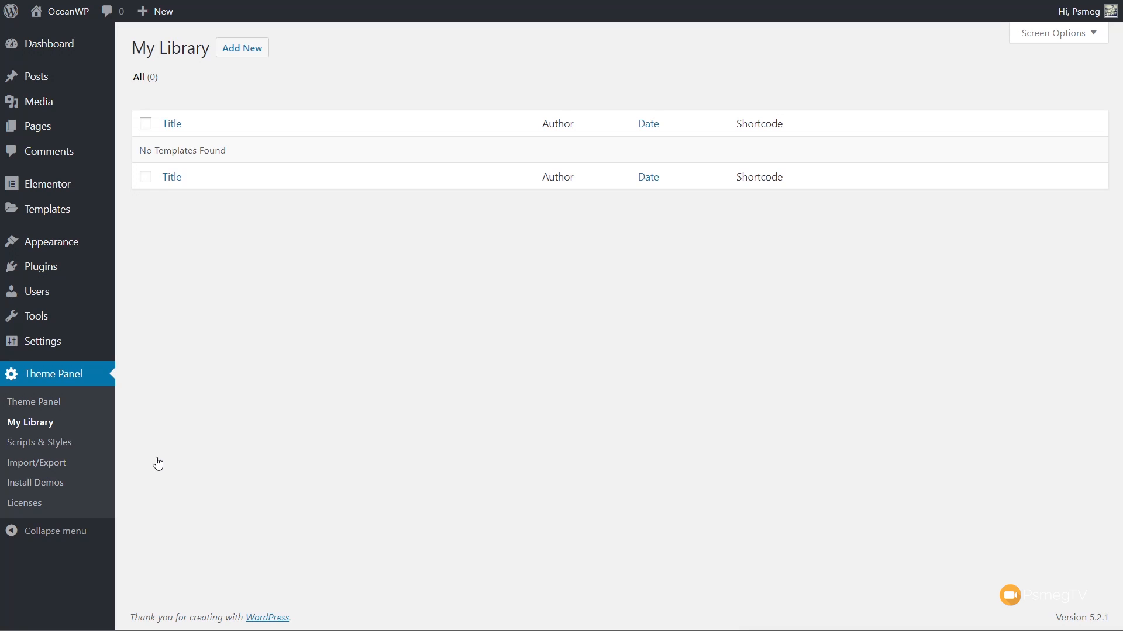
- Create a new library template titled "Header OWP"
{"action": "left_click", "coordinate": [233, 52]}
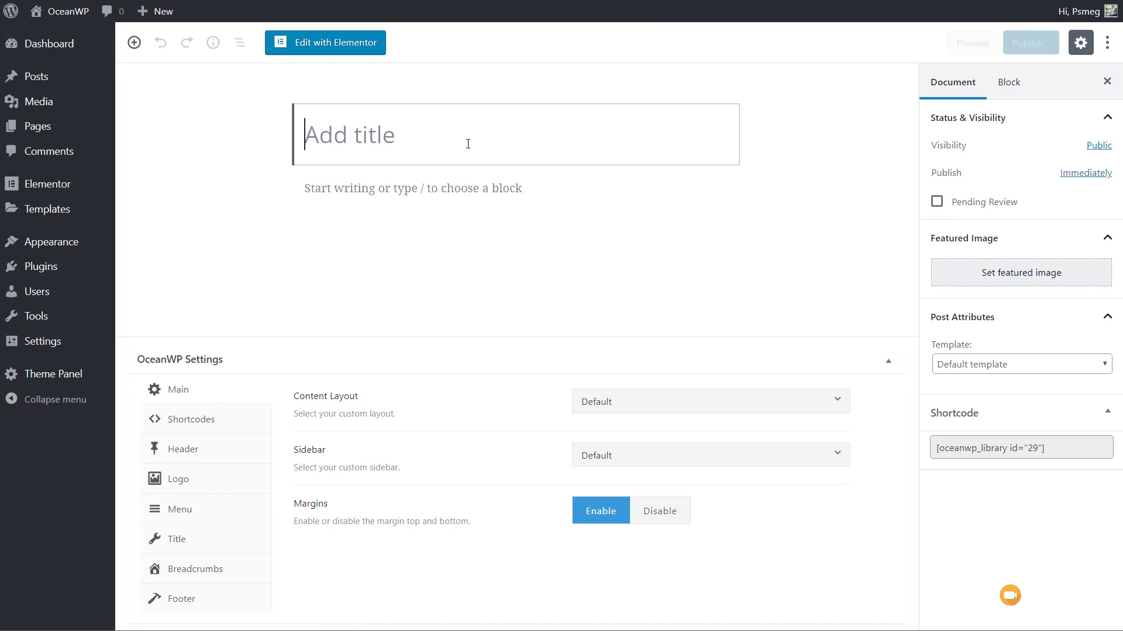
{"action": "type", "text": "Header OWP"}
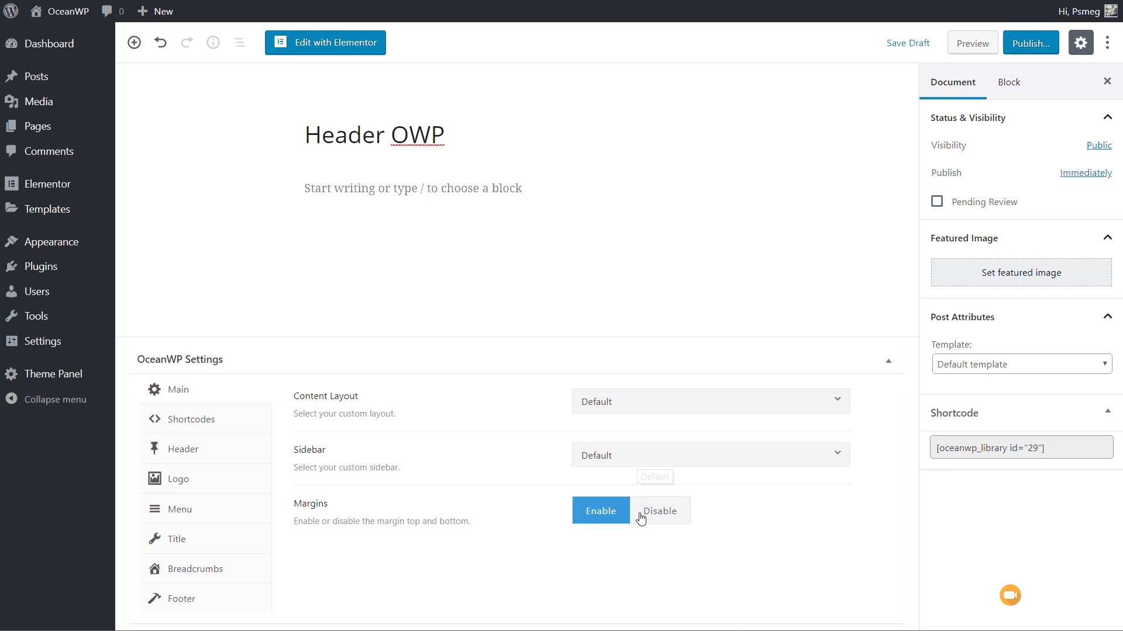
- Disable the template's margins and set its content layout to 100% Full Width
{"action": "left_click", "coordinate": [667, 515]}
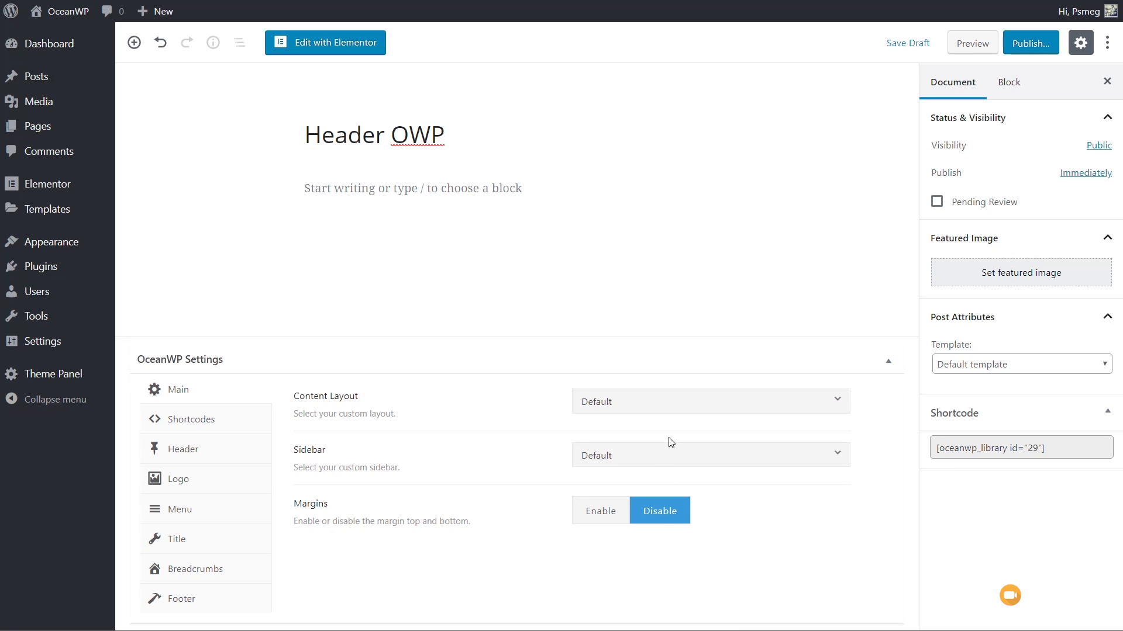
{"action": "left_click", "coordinate": [671, 407]}
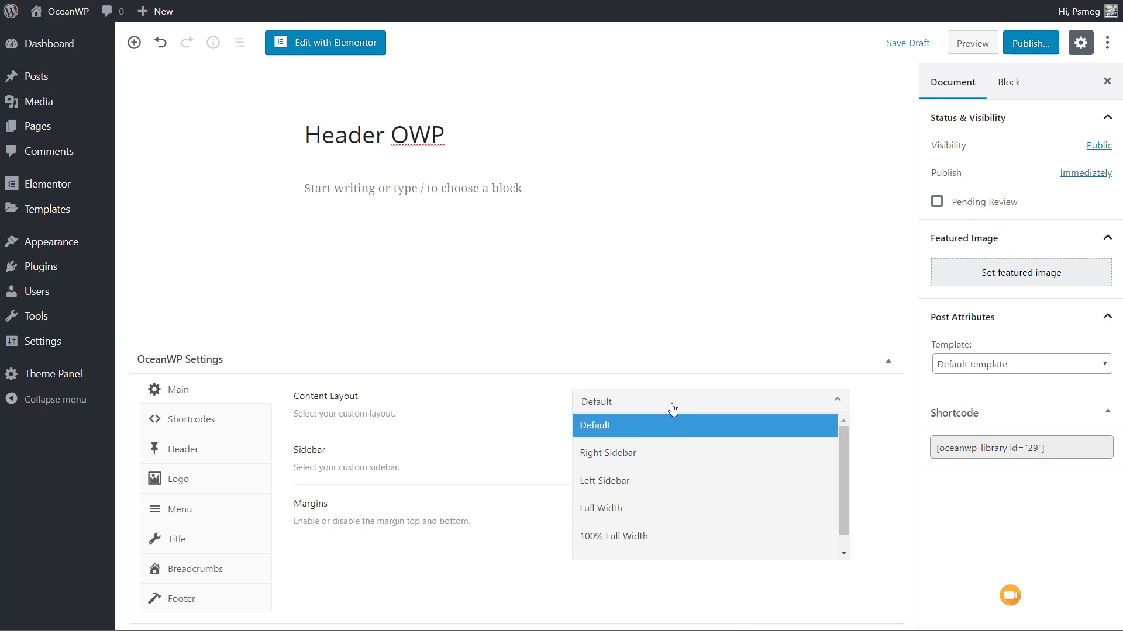
{"action": "left_click", "coordinate": [654, 535]}
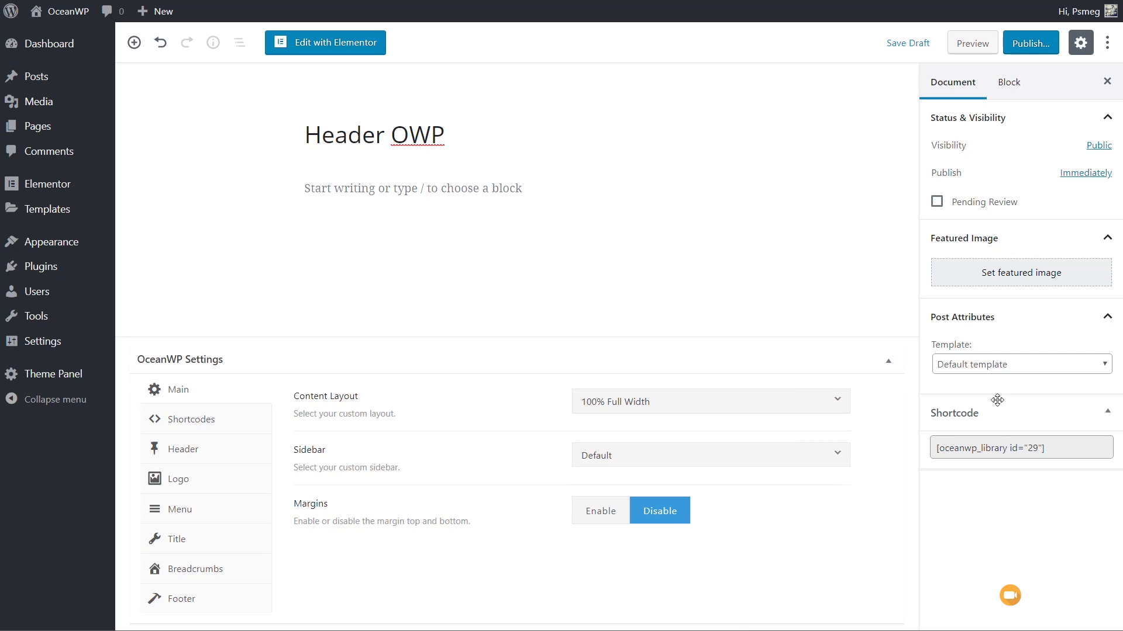
- Set the post attribute template to Elementor Canvas and publish the header template
{"action": "left_click", "coordinate": [1025, 368]}
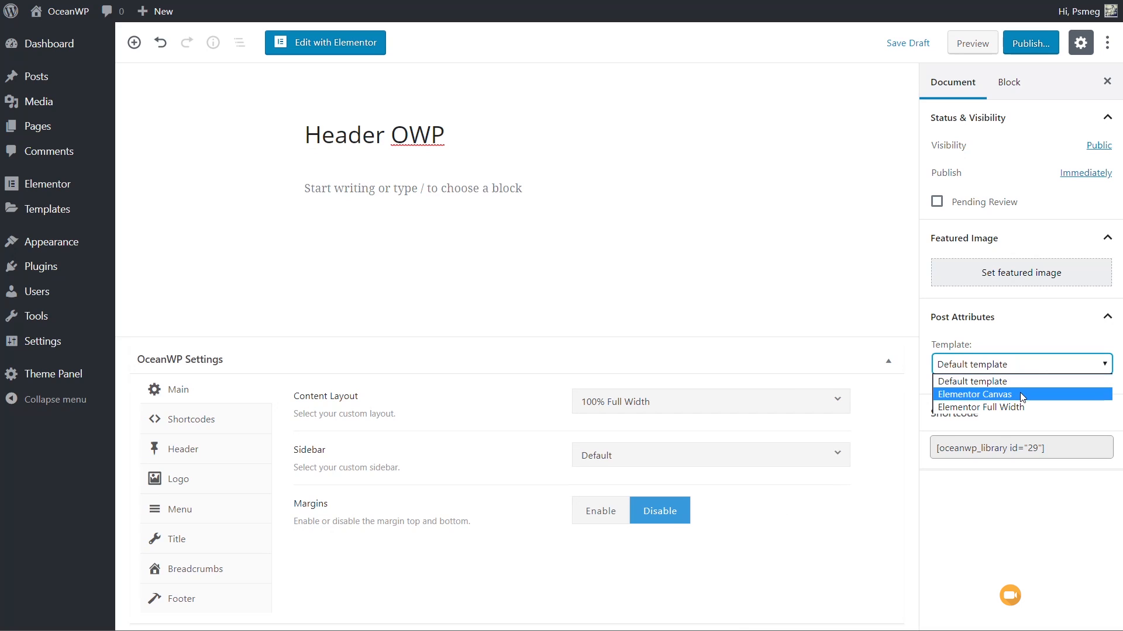
{"action": "left_click", "coordinate": [1021, 396]}
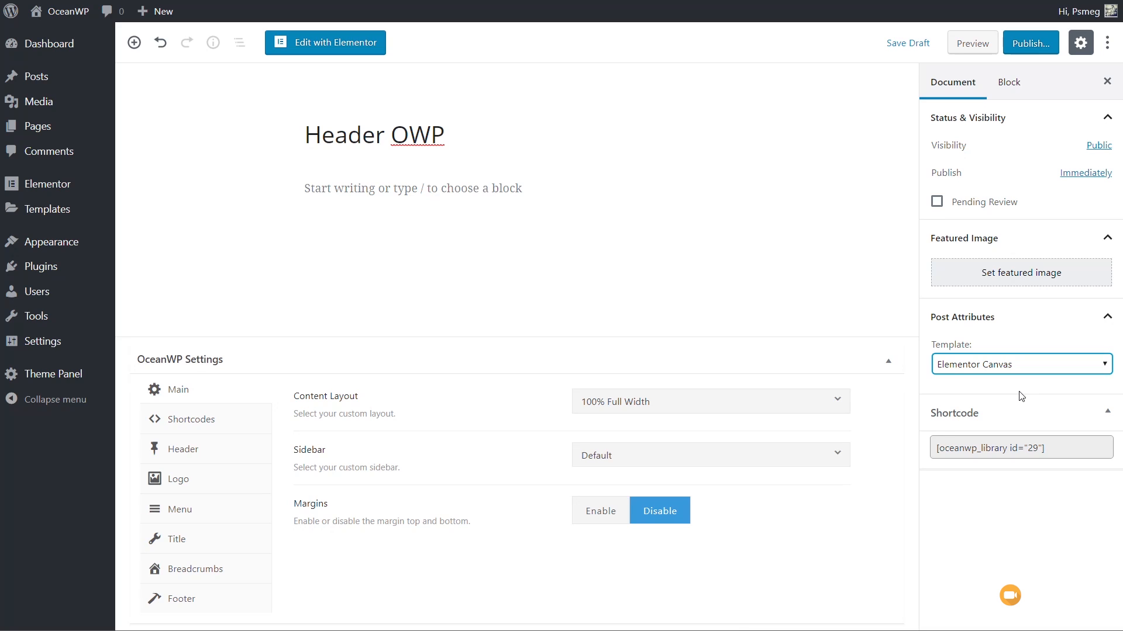
{"action": "left_click", "coordinate": [1022, 53]}
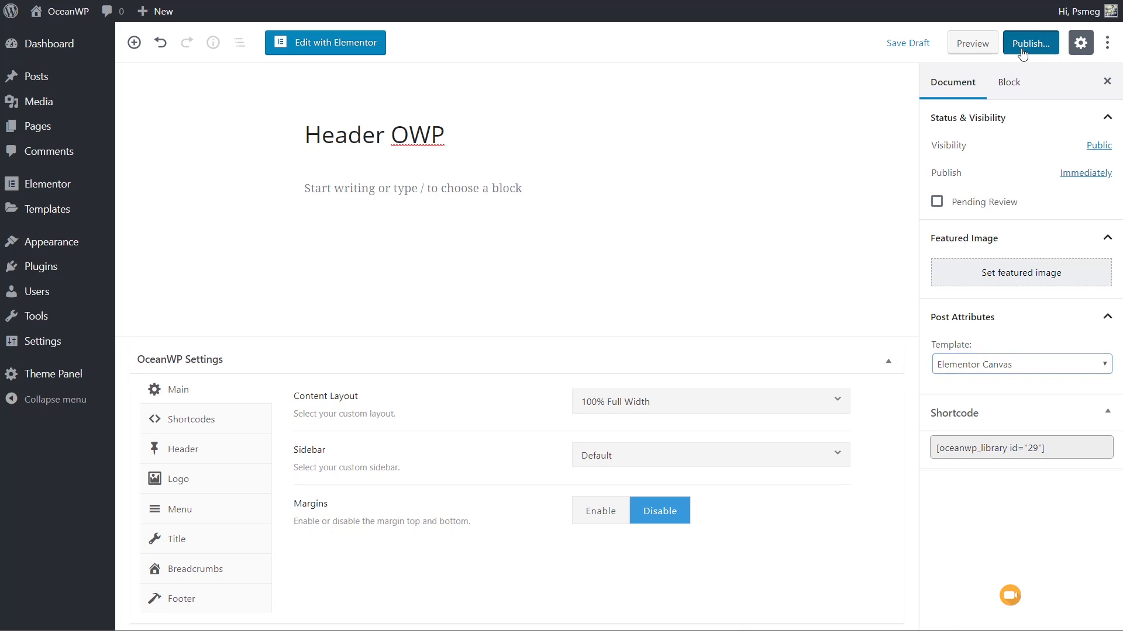
{"action": "left_click", "coordinate": [1024, 53]}
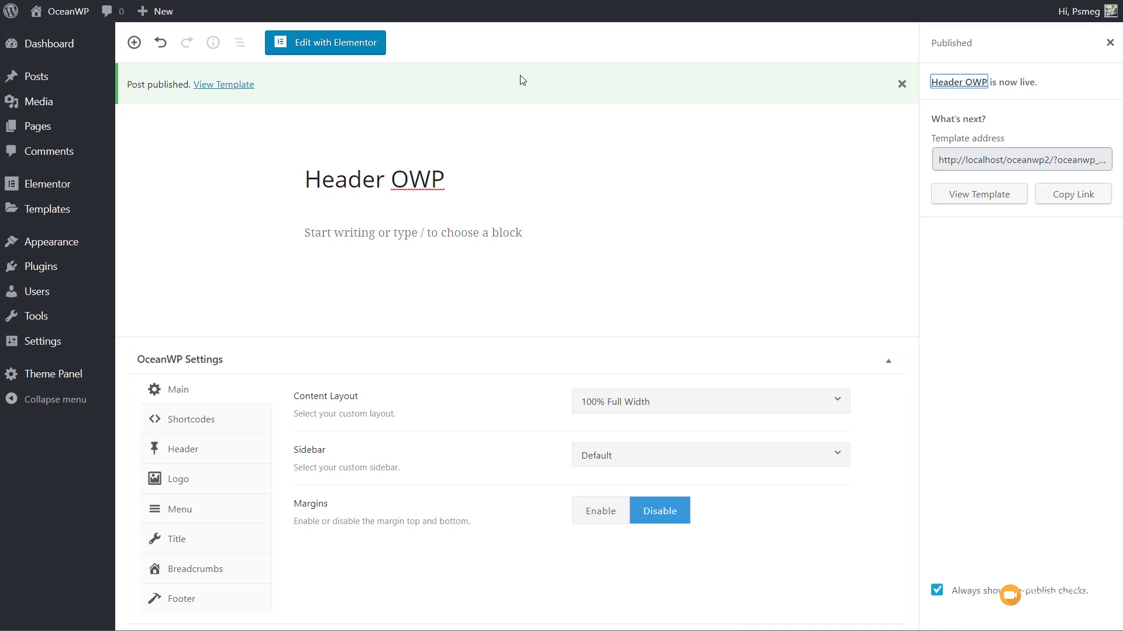
- Open the template in Elementor and look through the OceanWP Elements widgets with the Basic and General groups collapsed
{"action": "left_click", "coordinate": [338, 50]}
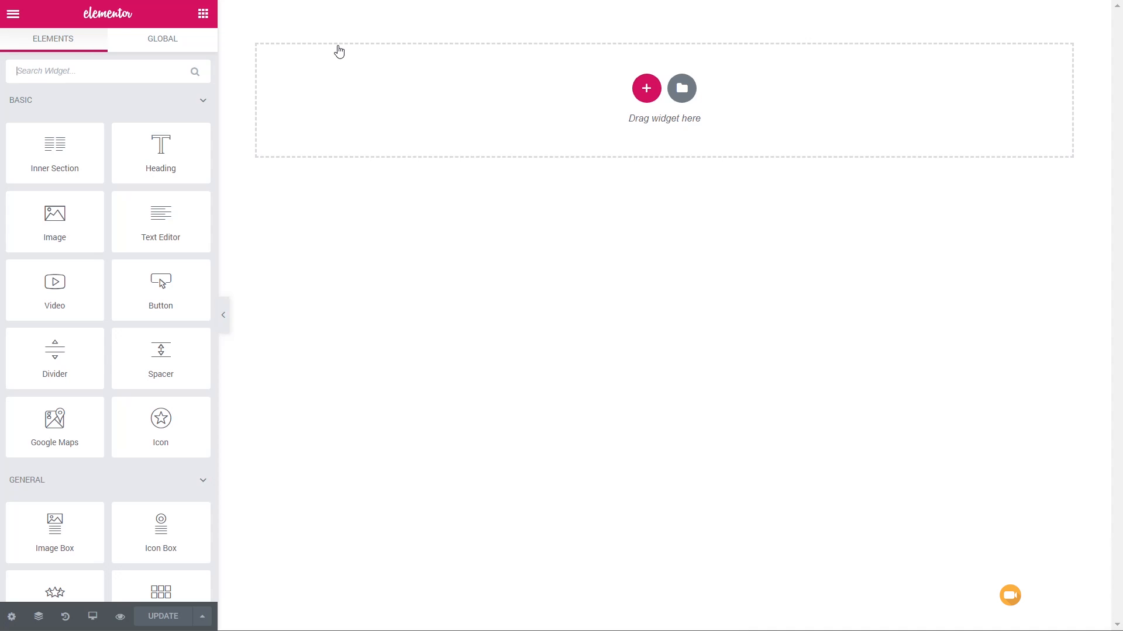
{"action": "left_click", "coordinate": [202, 103]}
{"action": "left_click", "coordinate": [203, 138]}
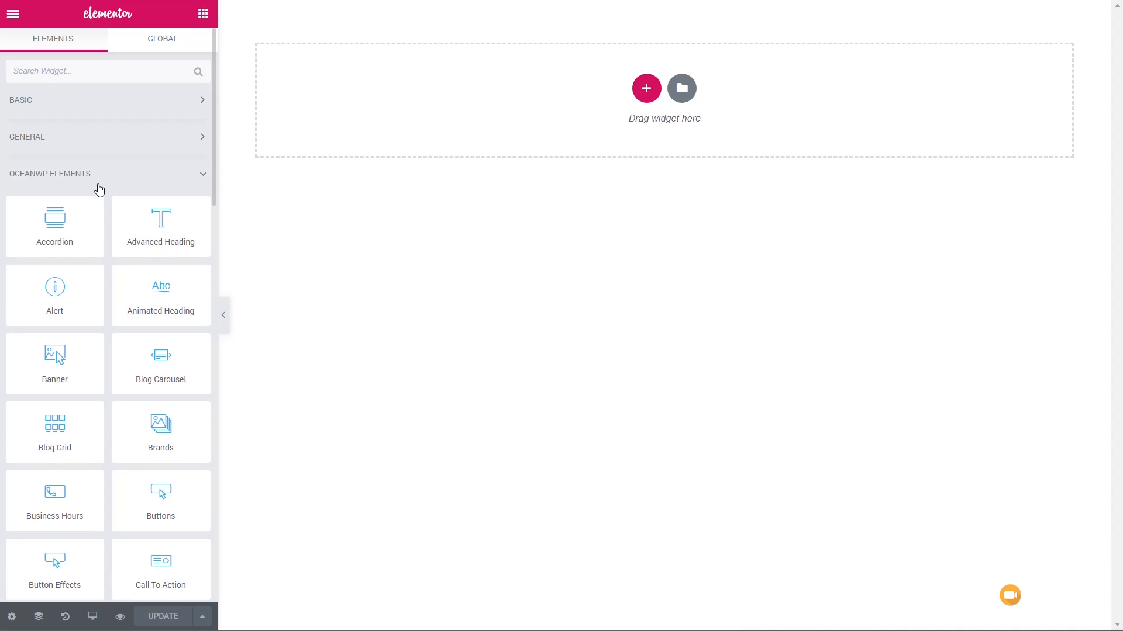
{"action": "scroll", "coordinate": [99, 189], "scroll_direction": "down", "scroll_amount": 2}
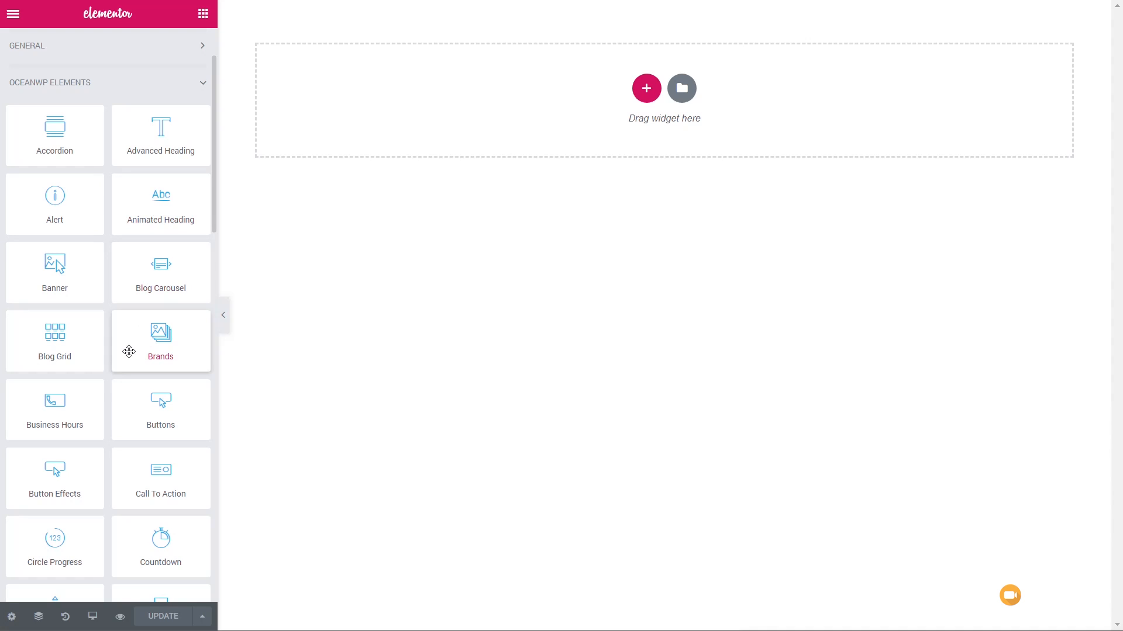
{"action": "scroll", "coordinate": [138, 345], "scroll_direction": "down", "scroll_amount": 15}
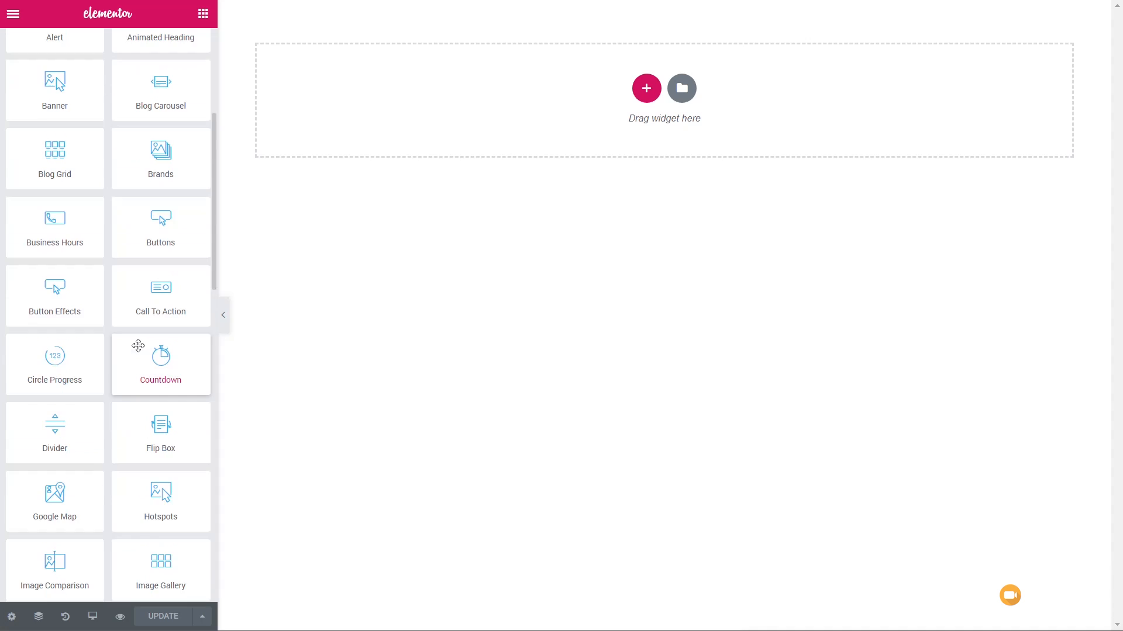
{"action": "scroll", "coordinate": [138, 346], "scroll_direction": "down", "scroll_amount": 10}
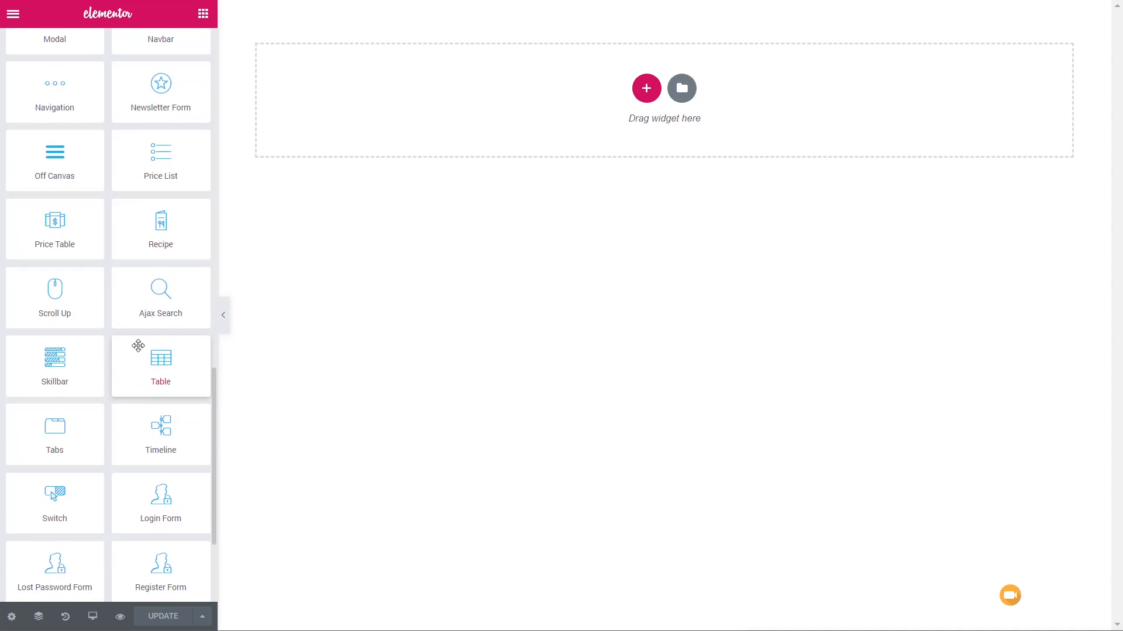
{"action": "scroll", "coordinate": [138, 345], "scroll_direction": "up", "scroll_amount": 8}
{"action": "scroll", "coordinate": [138, 345], "scroll_direction": "up", "scroll_amount": 18}
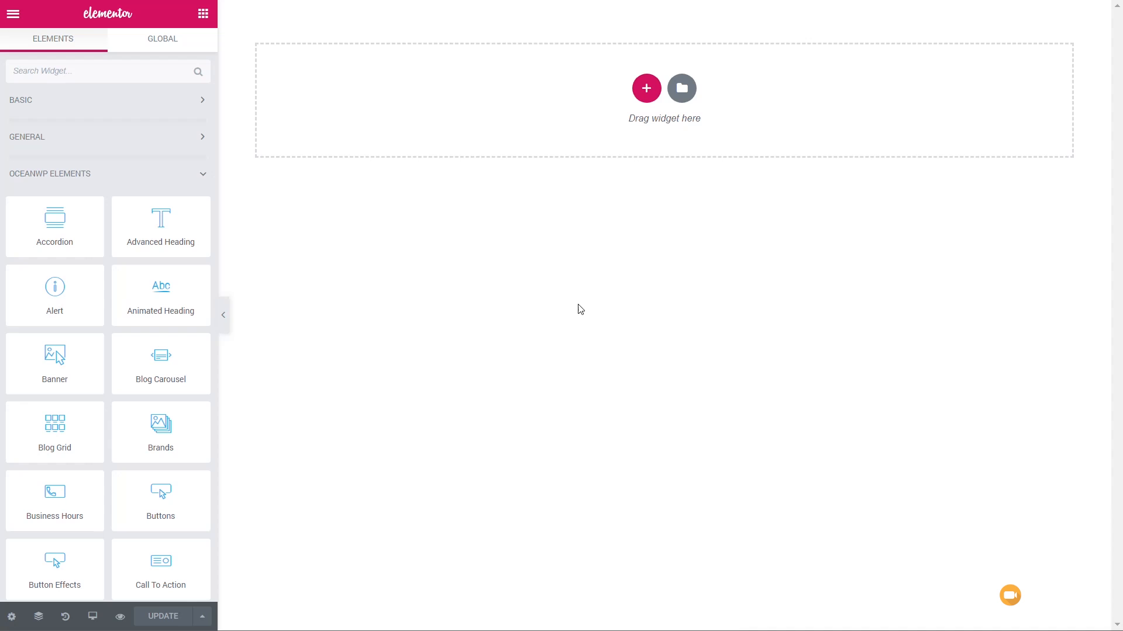
- Add a section with three equal columns and set its content position to Middle
{"action": "left_click", "coordinate": [648, 88]}
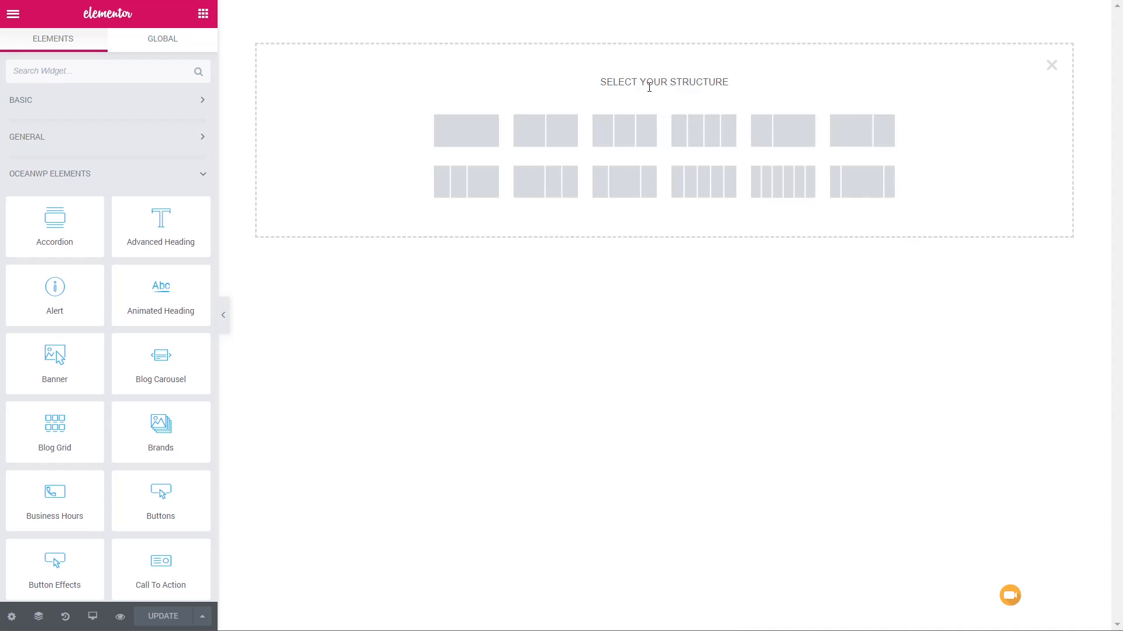
{"action": "left_click", "coordinate": [631, 144]}
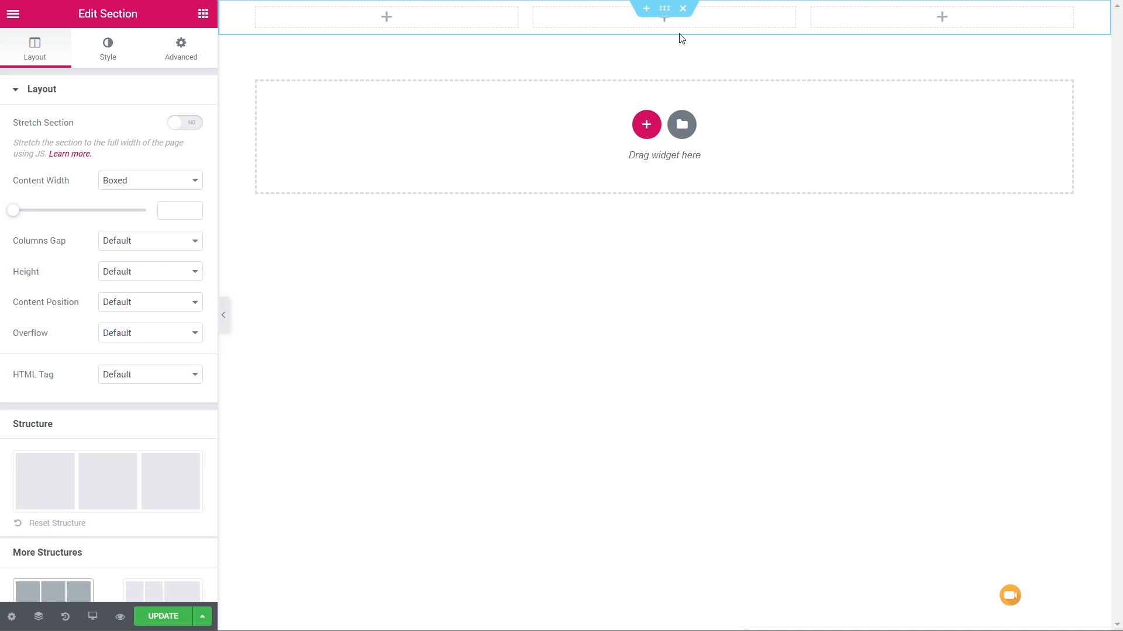
{"action": "left_click", "coordinate": [663, 9]}
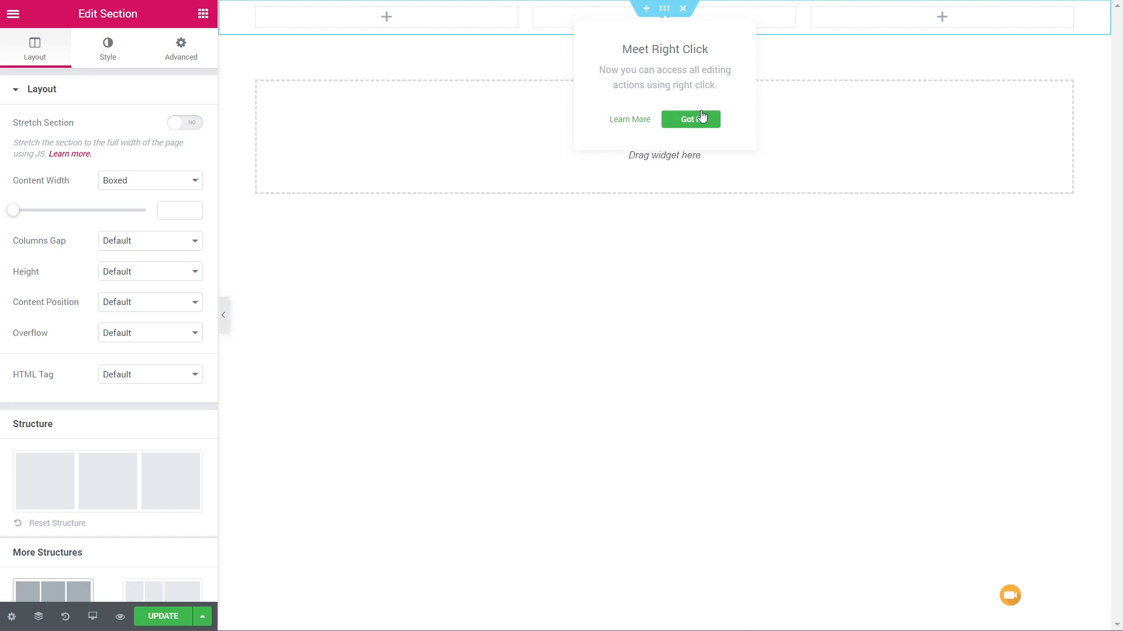
{"action": "left_click", "coordinate": [701, 117]}
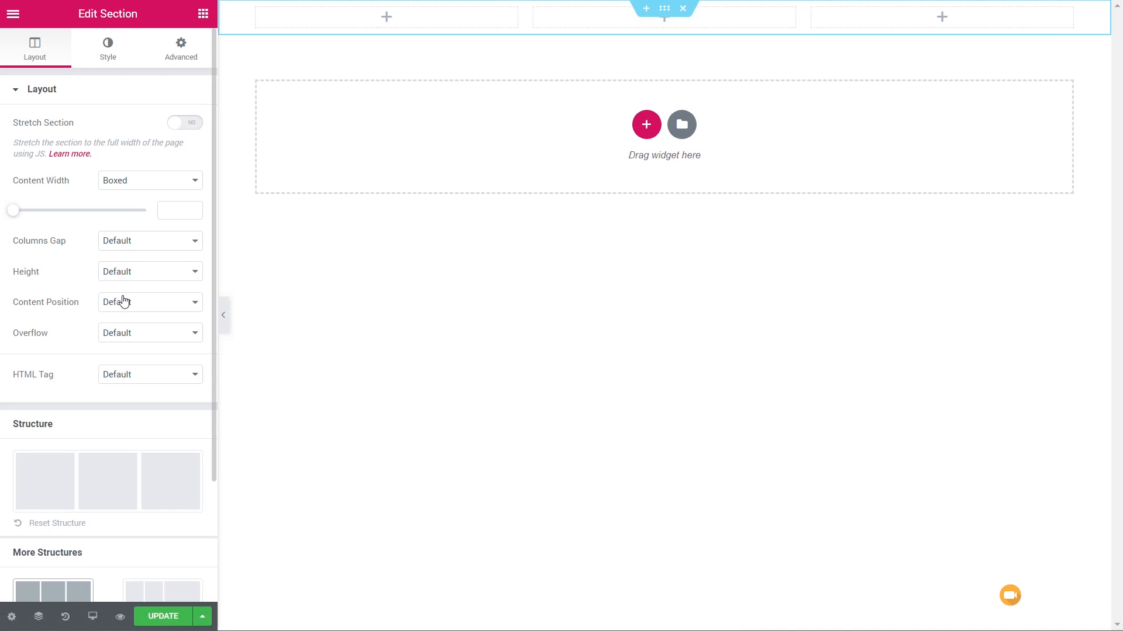
{"action": "left_click", "coordinate": [124, 301]}
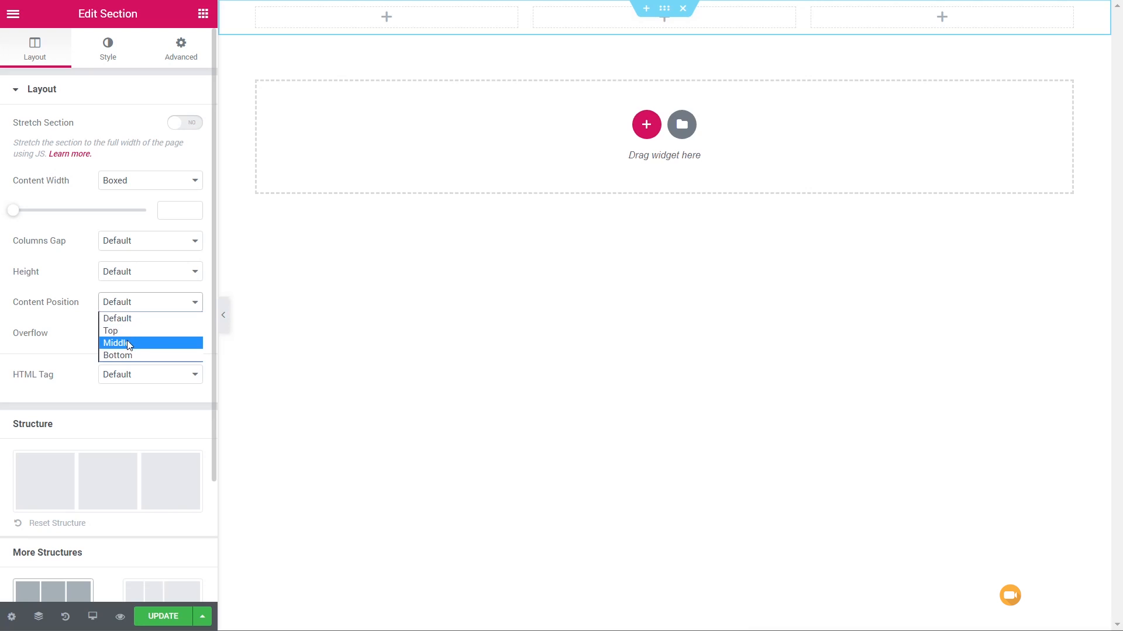
{"action": "left_click", "coordinate": [128, 344]}
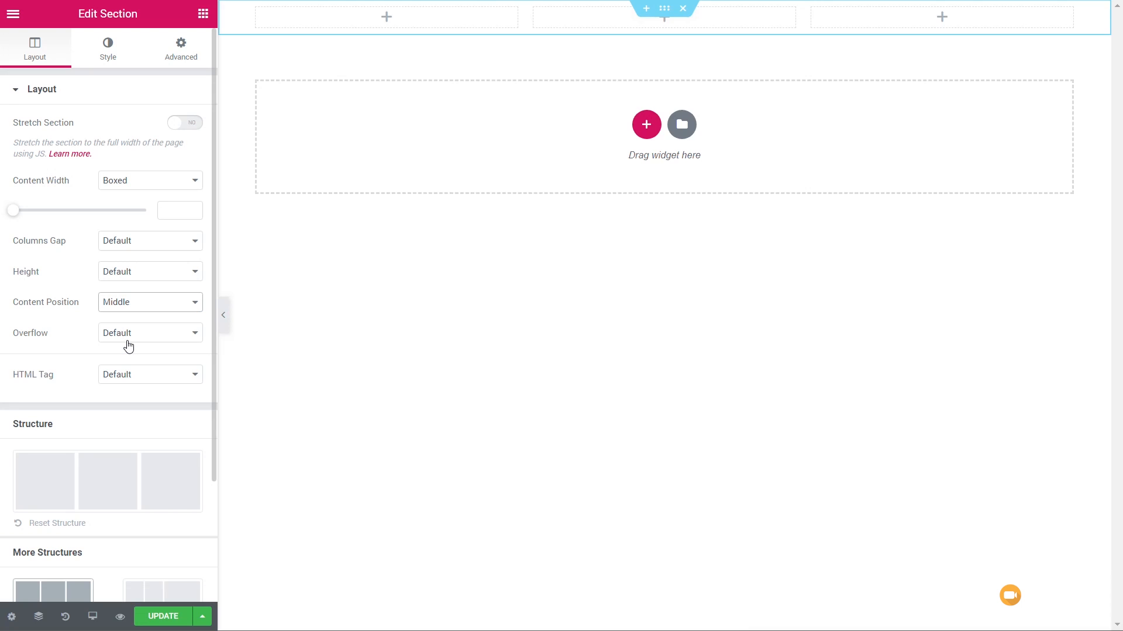
- Place the OceanWP Logo widget in the first column of the three-column section
{"action": "left_click", "coordinate": [334, 53]}
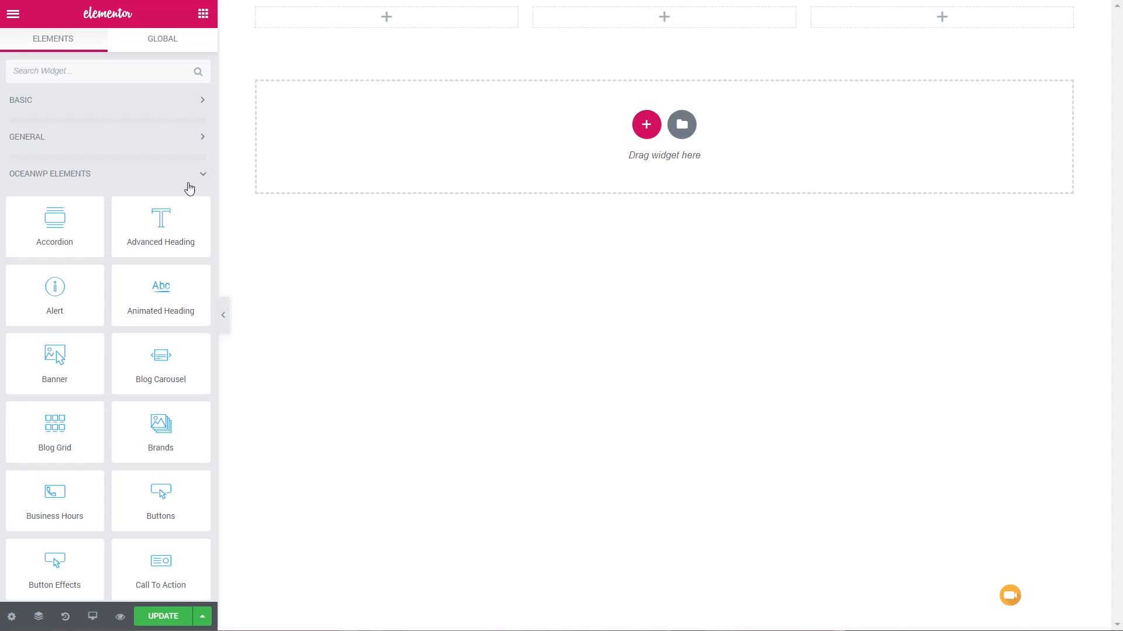
{"action": "scroll", "coordinate": [128, 193], "scroll_direction": "down", "scroll_amount": 2}
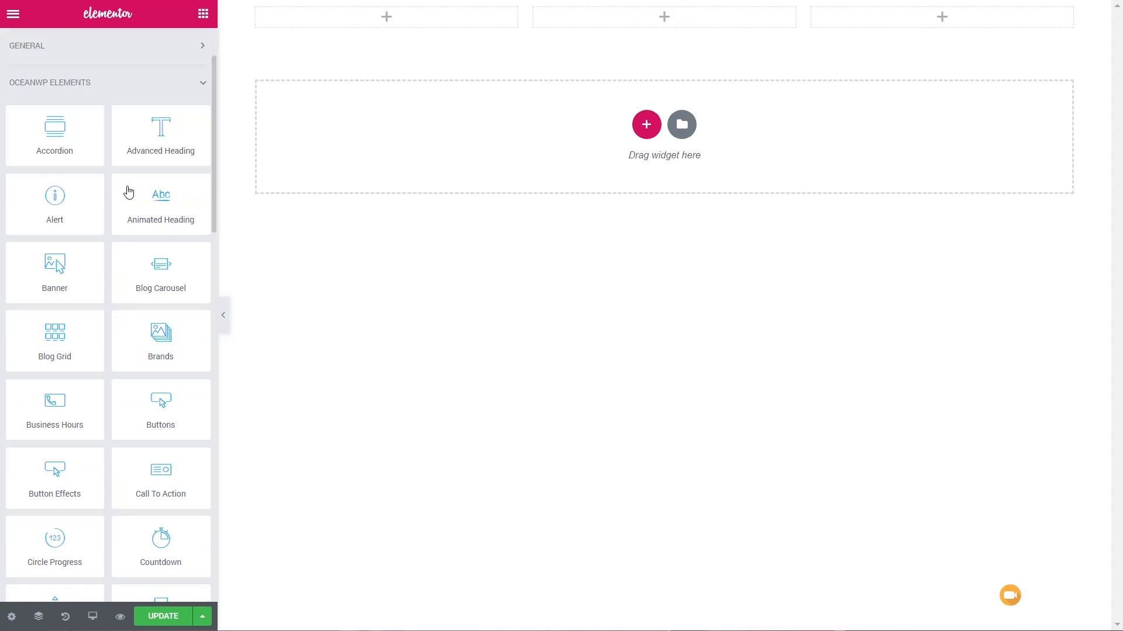
{"action": "scroll", "coordinate": [128, 193], "scroll_direction": "down", "scroll_amount": 2}
{"action": "scroll", "coordinate": [128, 192], "scroll_direction": "down", "scroll_amount": 4}
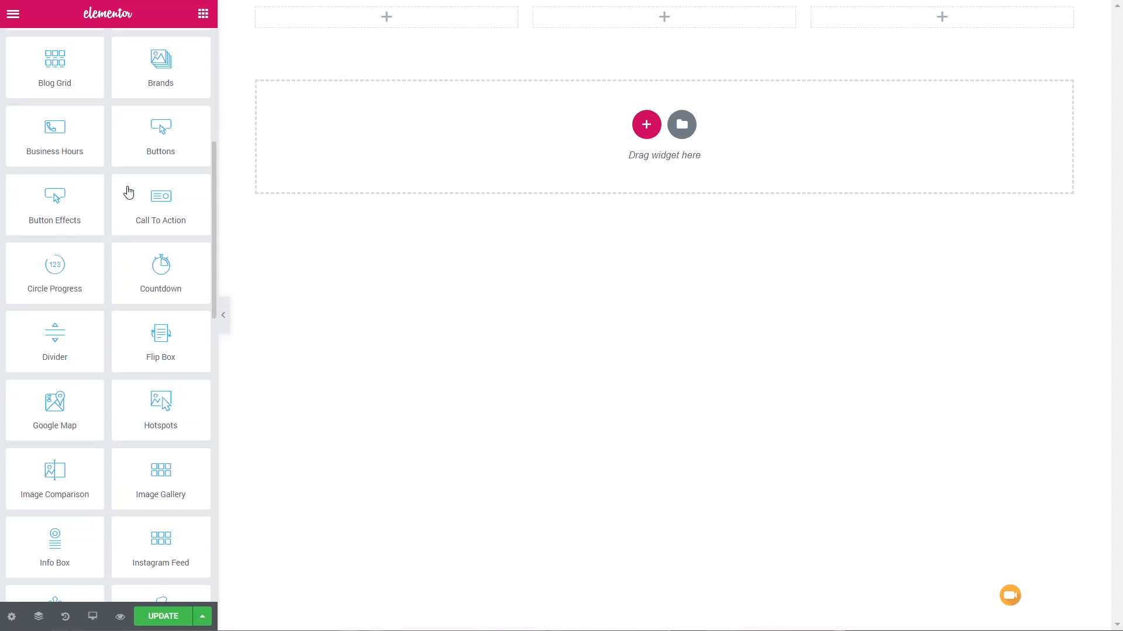
{"action": "scroll", "coordinate": [128, 192], "scroll_direction": "down", "scroll_amount": 8}
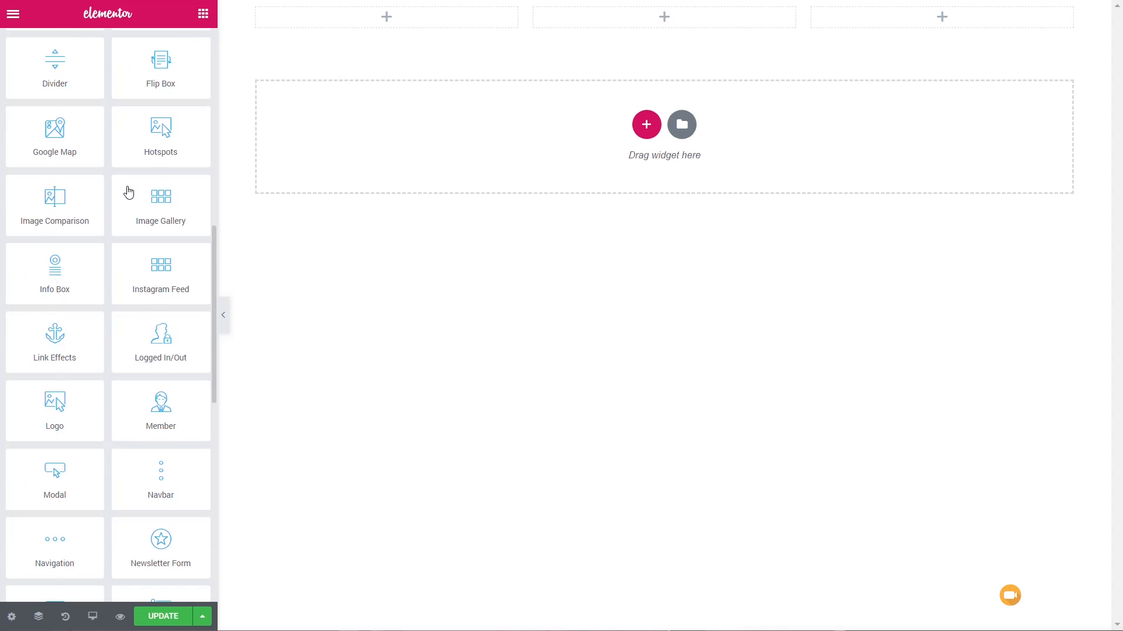
{"action": "left_click_drag", "start_coordinate": [56, 307], "coordinate": [362, 23]}
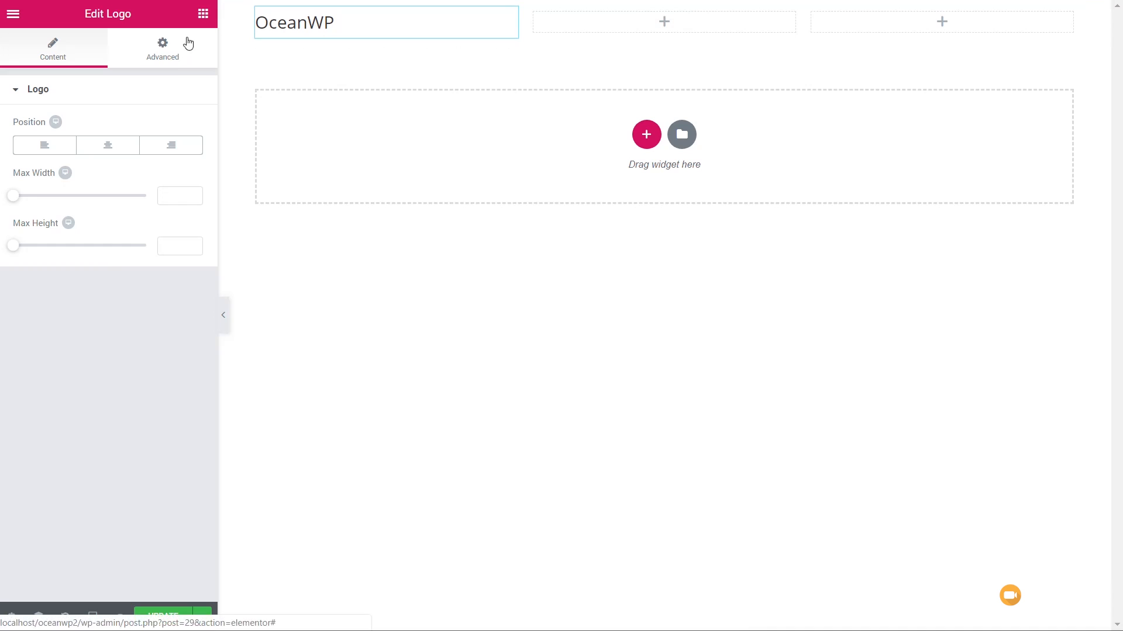
- Find the search widgets with "search" and place Ajax Search in the section's middle column
{"action": "left_click", "coordinate": [203, 13]}
{"action": "left_click", "coordinate": [99, 72]}
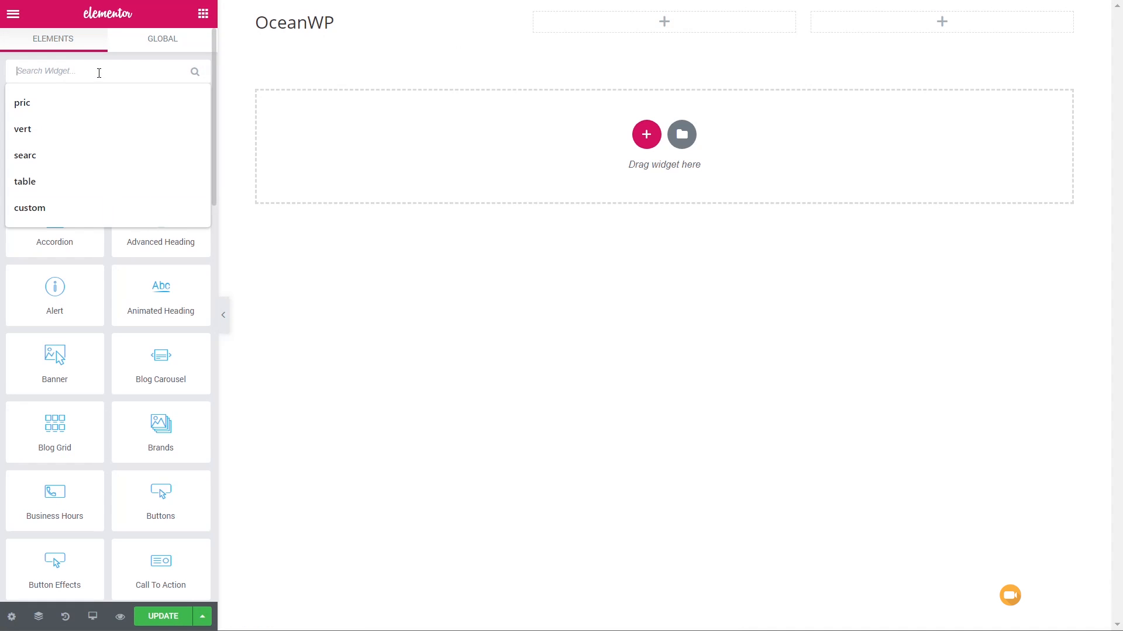
{"action": "type", "text": "search"}
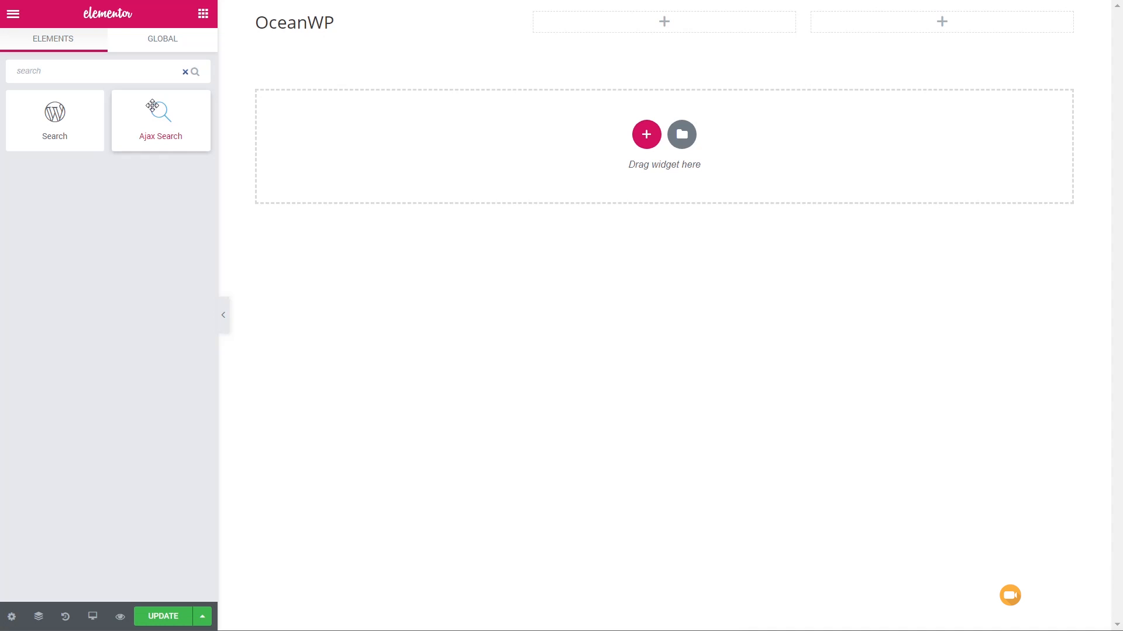
{"action": "left_click_drag", "start_coordinate": [158, 113], "coordinate": [649, 29]}
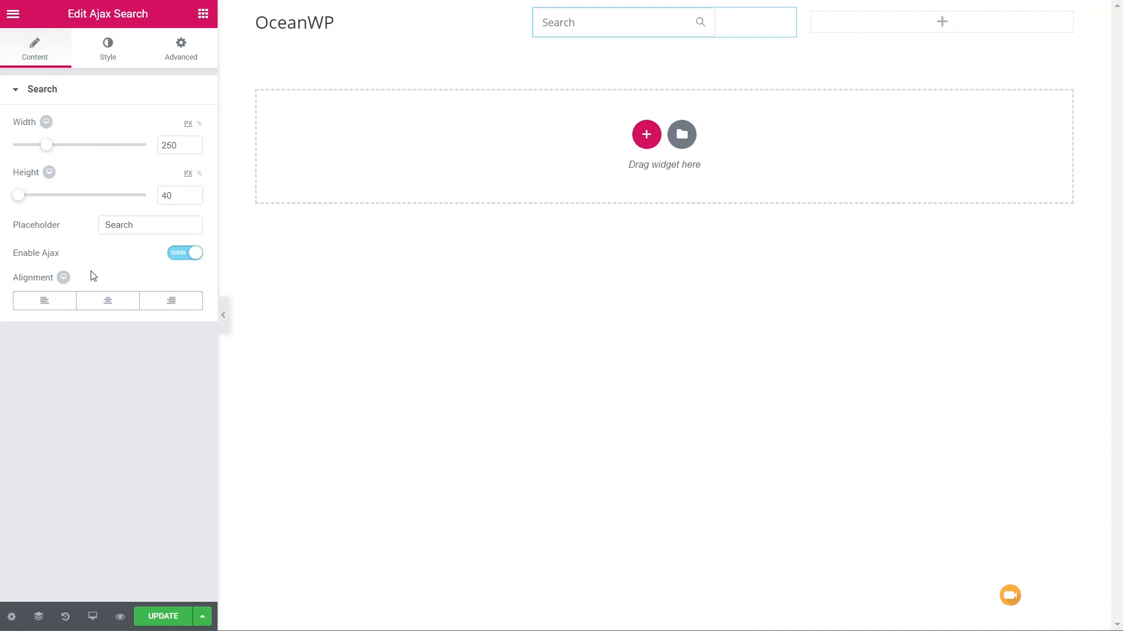
- Place the OceanWP Logged In/Out widget in the third column of the section
{"action": "left_click", "coordinate": [204, 15]}
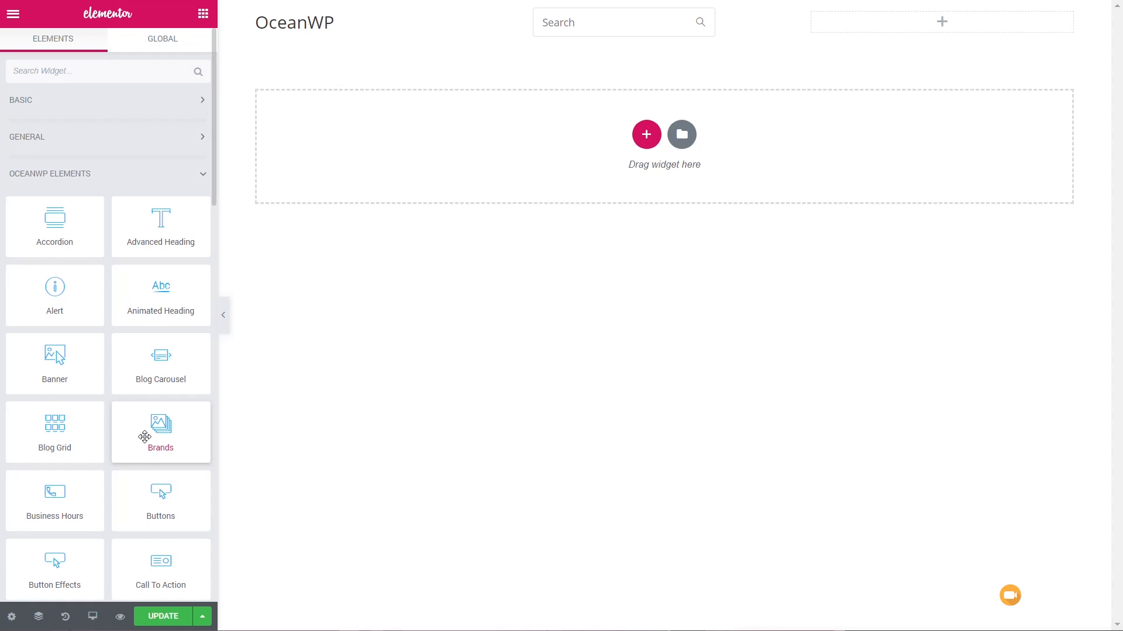
{"action": "scroll", "coordinate": [145, 434], "scroll_direction": "down", "scroll_amount": 12}
{"action": "scroll", "coordinate": [145, 435], "scroll_direction": "down", "scroll_amount": 9}
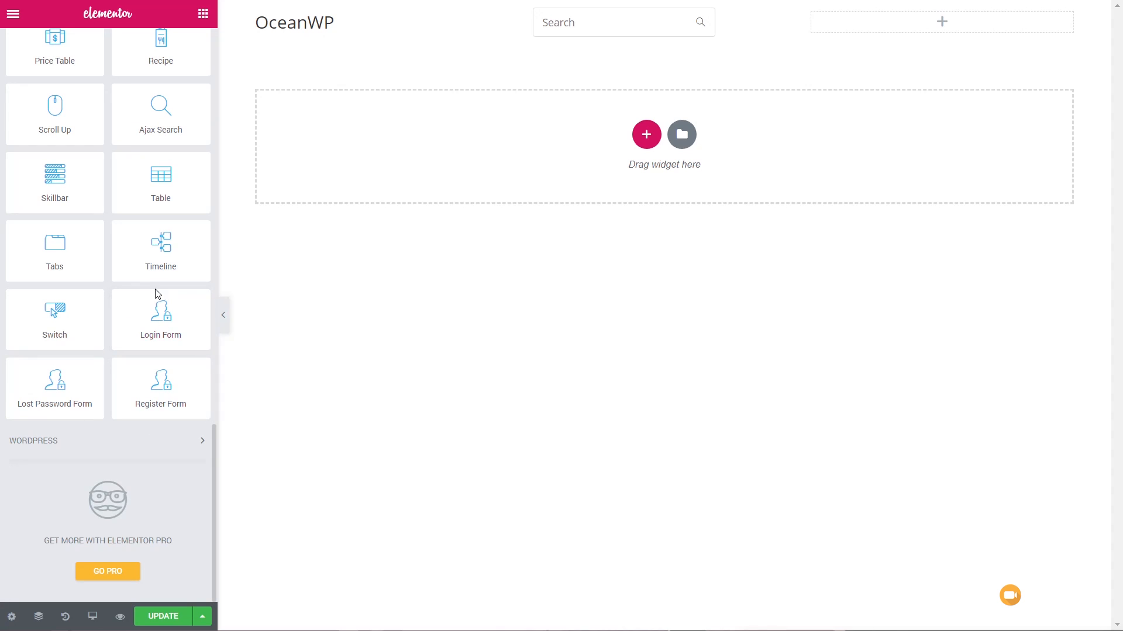
{"action": "scroll", "coordinate": [136, 377], "scroll_direction": "up", "scroll_amount": 6}
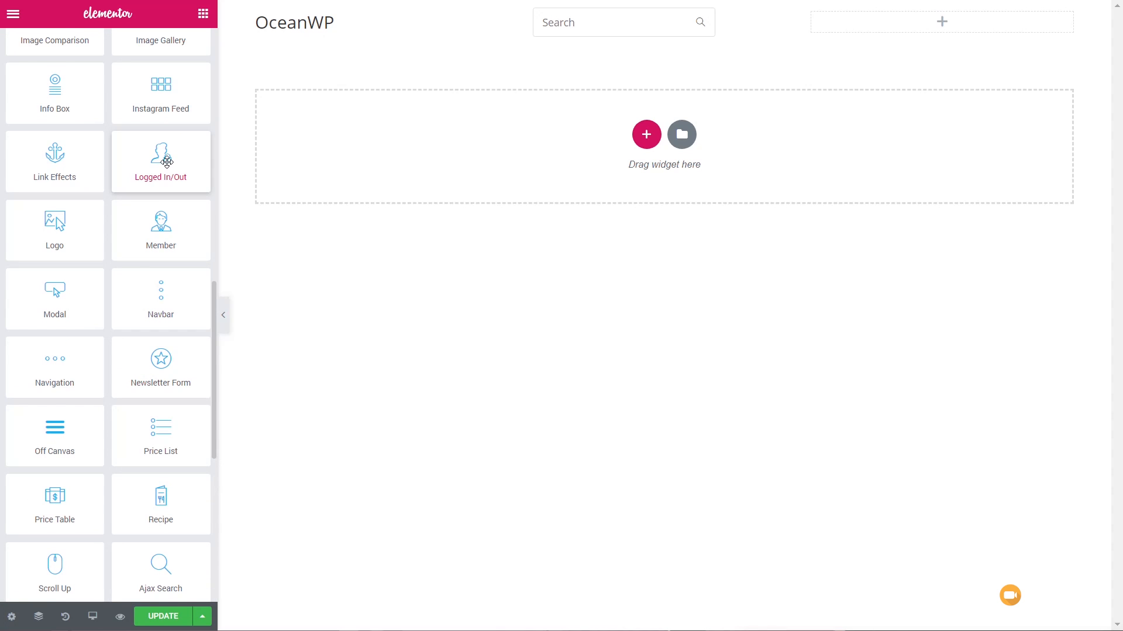
{"action": "left_click_drag", "start_coordinate": [166, 161], "coordinate": [894, 24]}
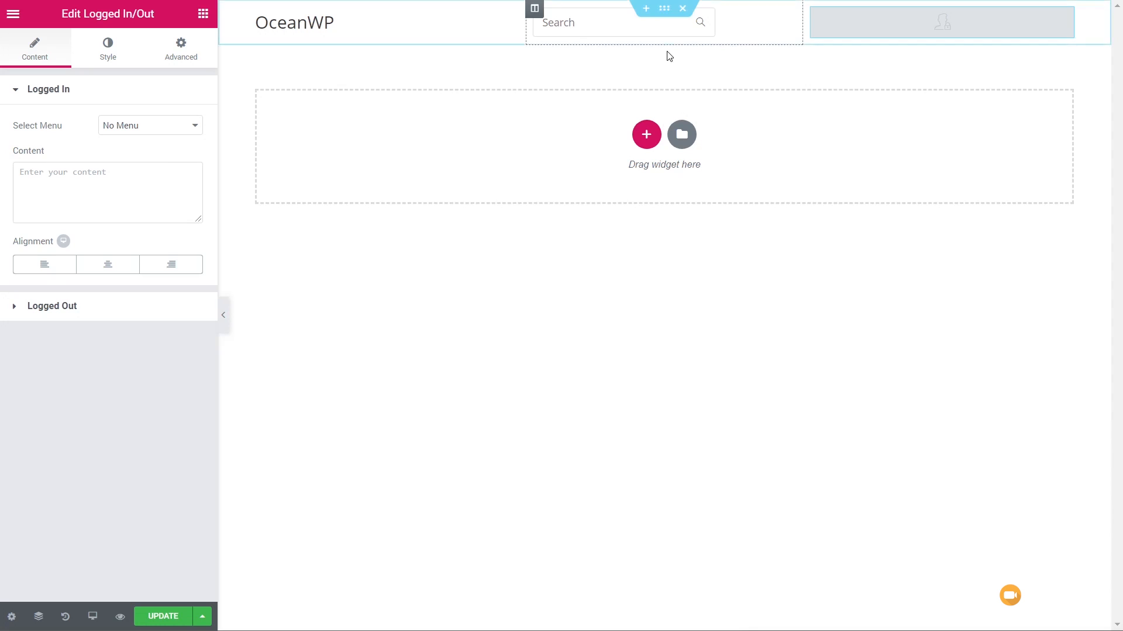
- Add a single-column section below the row with the logo and search field
{"action": "left_click", "coordinate": [647, 134]}
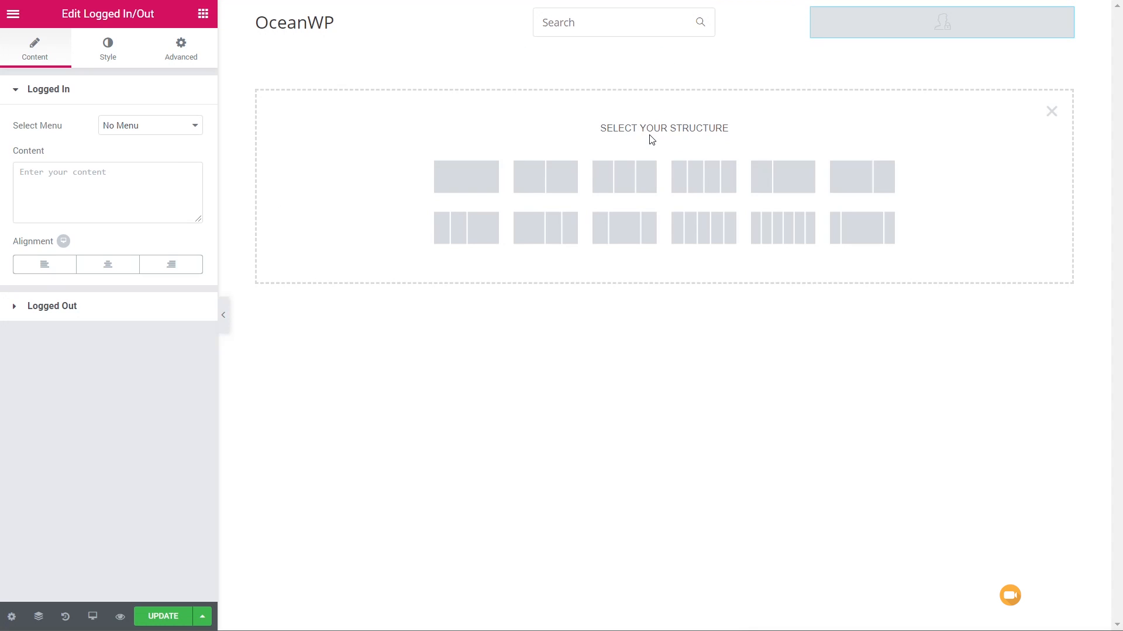
{"action": "left_click", "coordinate": [484, 179]}
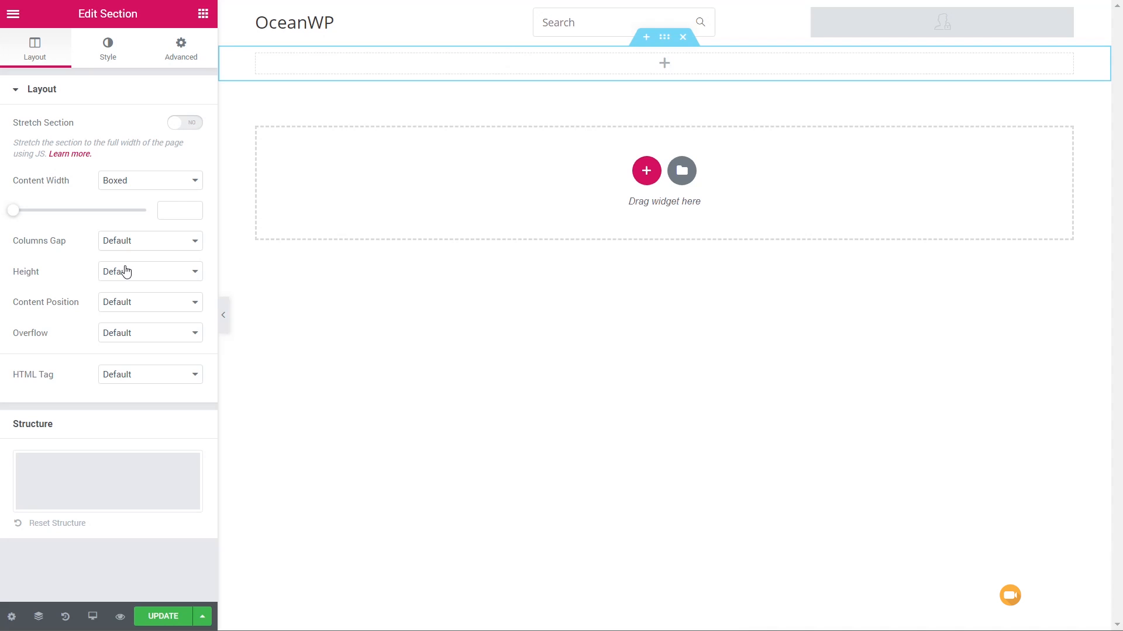
- Set the new section's columns gap to No Gap and place the OceanWP Navigation widget inside it
{"action": "left_click", "coordinate": [130, 241]}
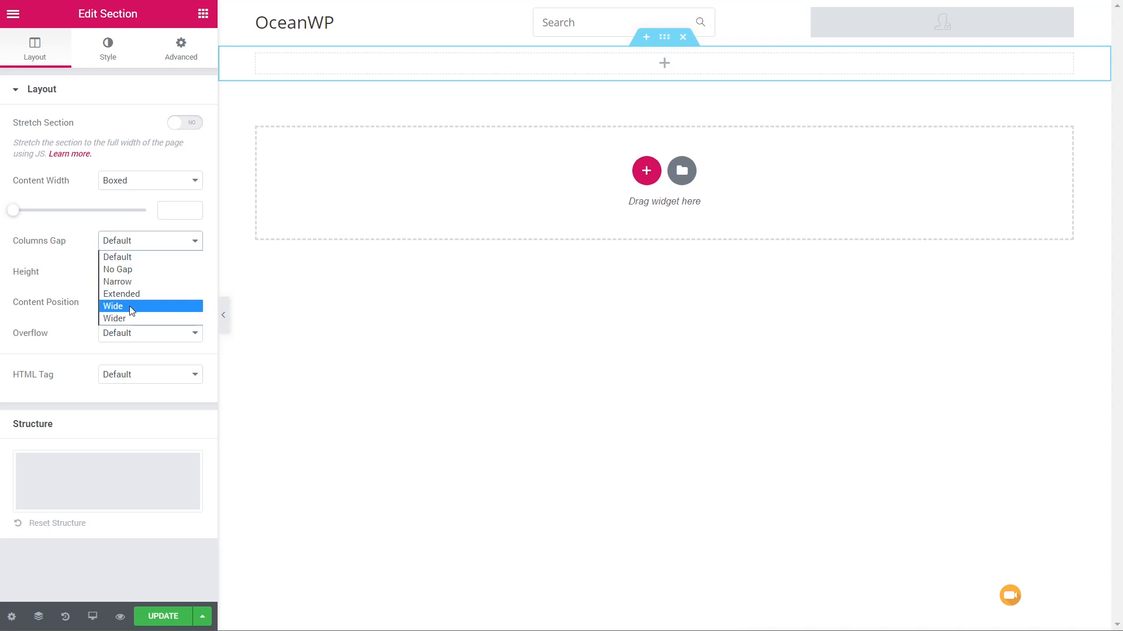
{"action": "left_click", "coordinate": [137, 272]}
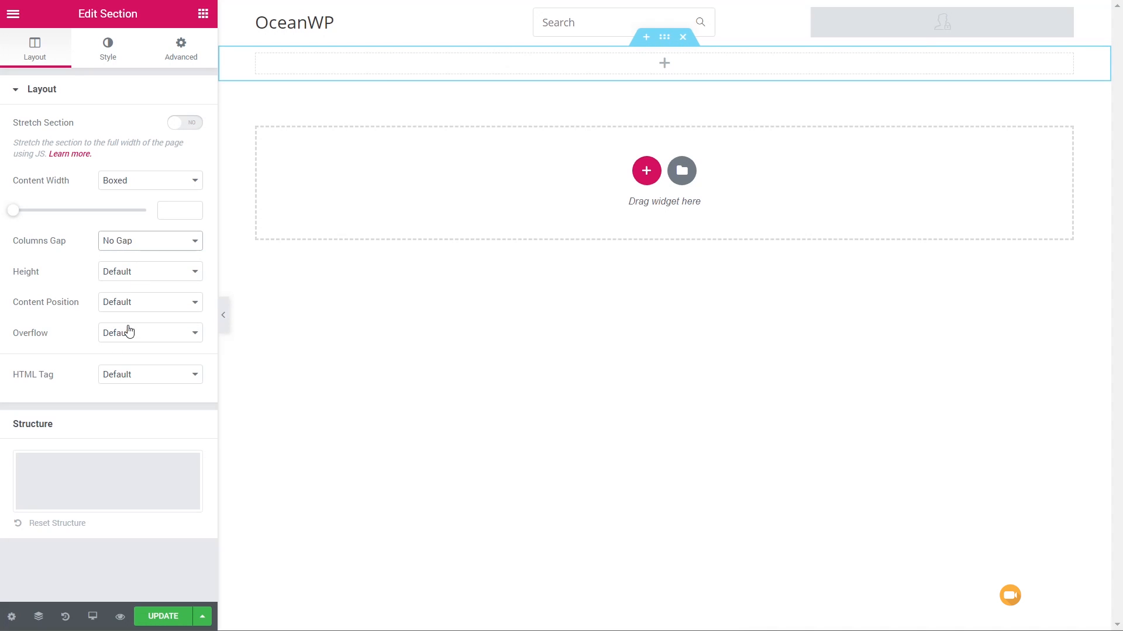
{"action": "left_click", "coordinate": [203, 15]}
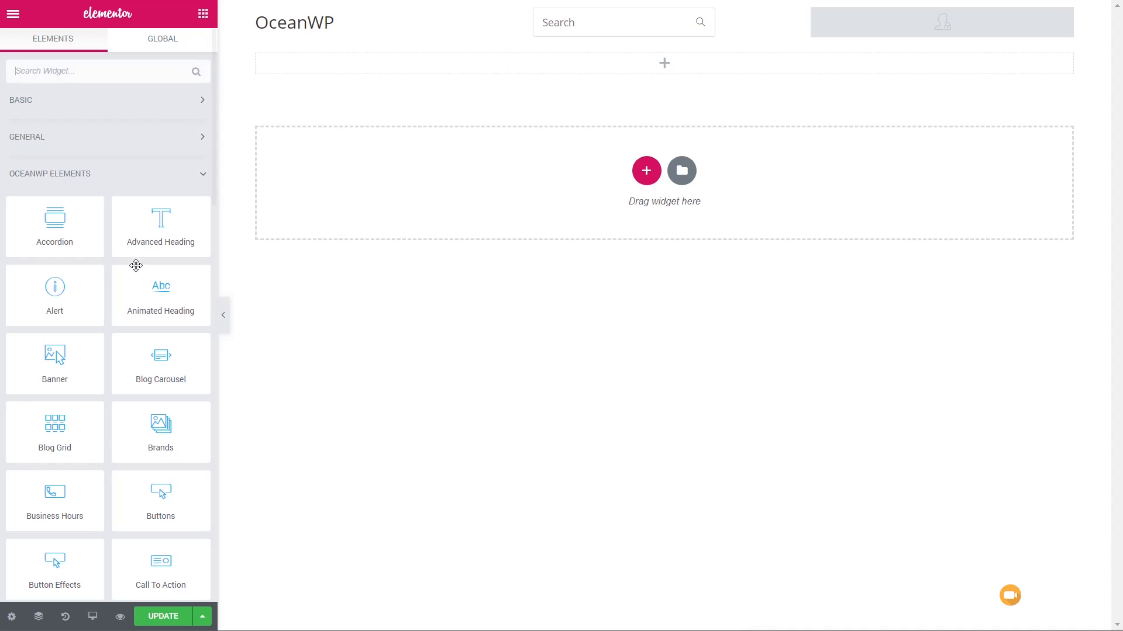
{"action": "scroll", "coordinate": [117, 434], "scroll_direction": "down", "scroll_amount": 12}
{"action": "scroll", "coordinate": [120, 436], "scroll_direction": "down", "scroll_amount": 2}
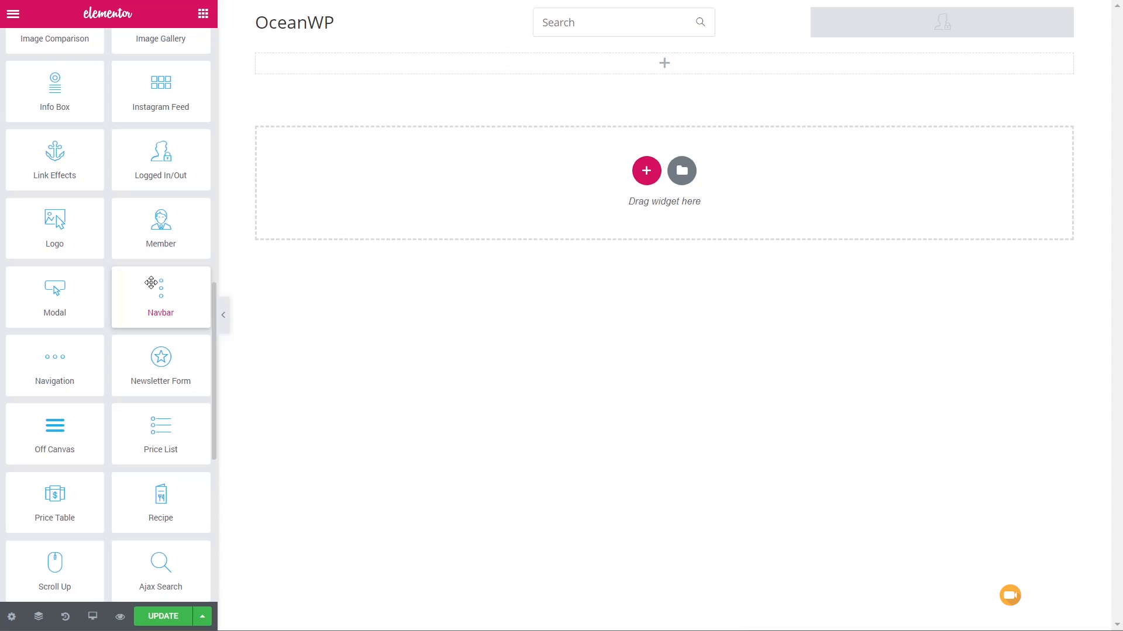
{"action": "left_click_drag", "start_coordinate": [48, 369], "coordinate": [584, 69]}
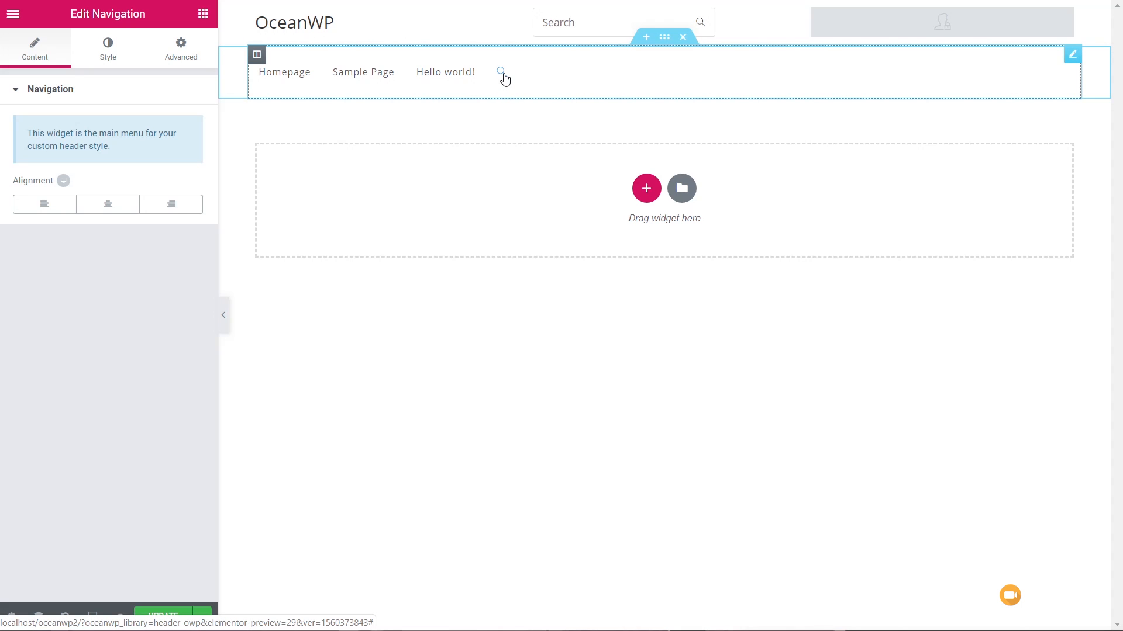
- Centre-align the navigation menu and save the header template
{"action": "left_click", "coordinate": [119, 209]}
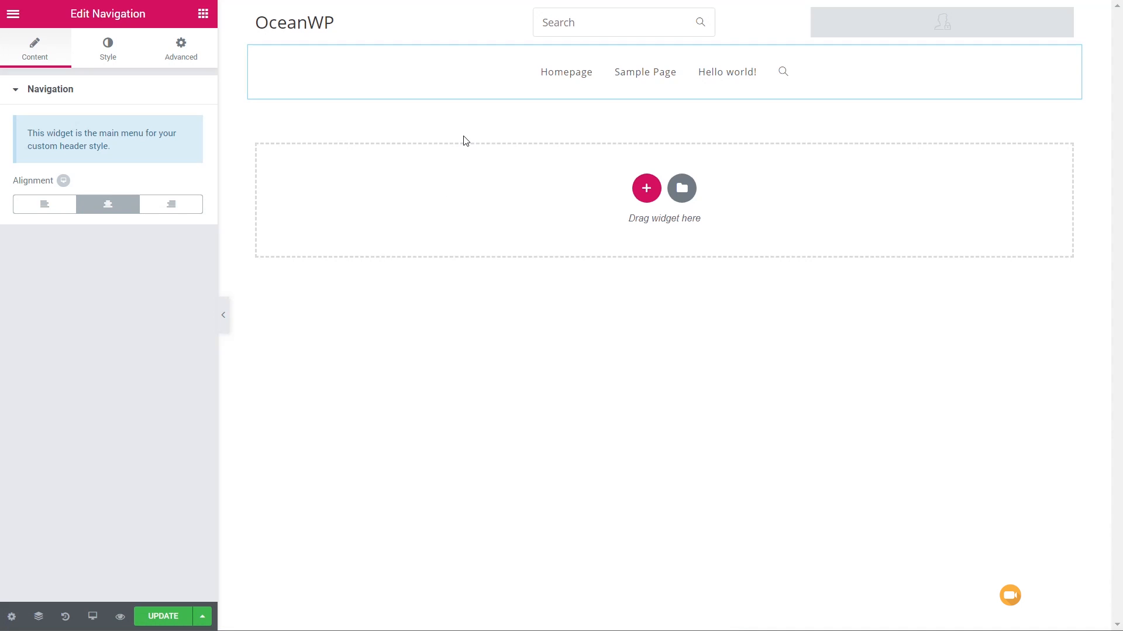
{"action": "left_click", "coordinate": [168, 616]}
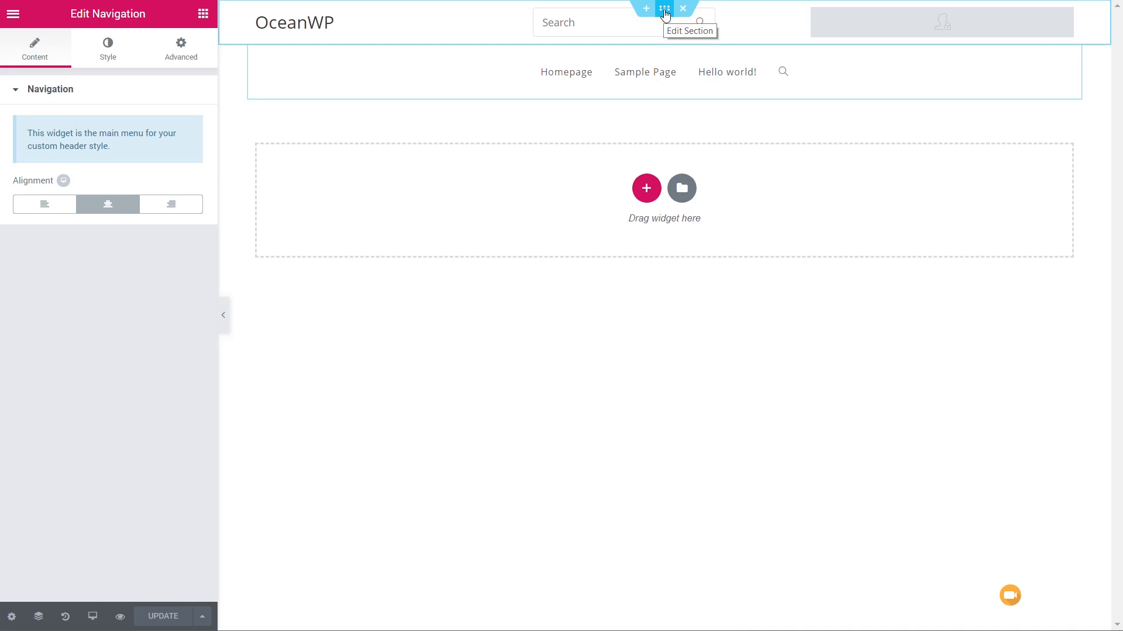
- Unlink the padding values of the logo and search section and set its top and bottom padding to 15 px
{"action": "left_click", "coordinate": [665, 10]}
{"action": "left_click", "coordinate": [183, 48]}
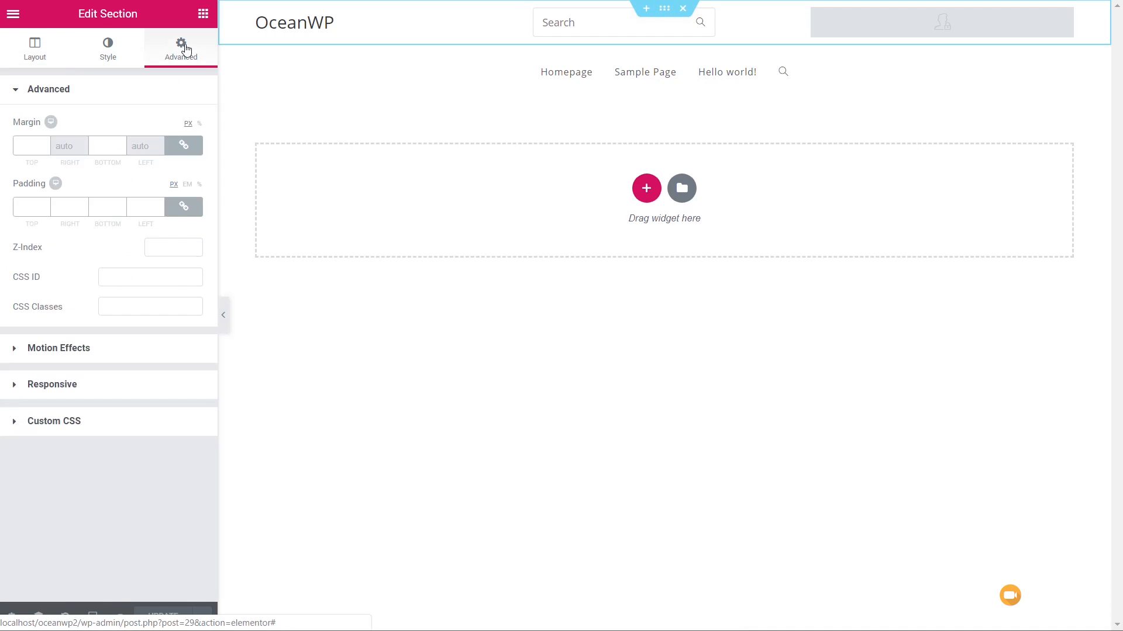
{"action": "left_click", "coordinate": [185, 207]}
{"action": "left_click", "coordinate": [26, 207]}
{"action": "type", "text": "15"}
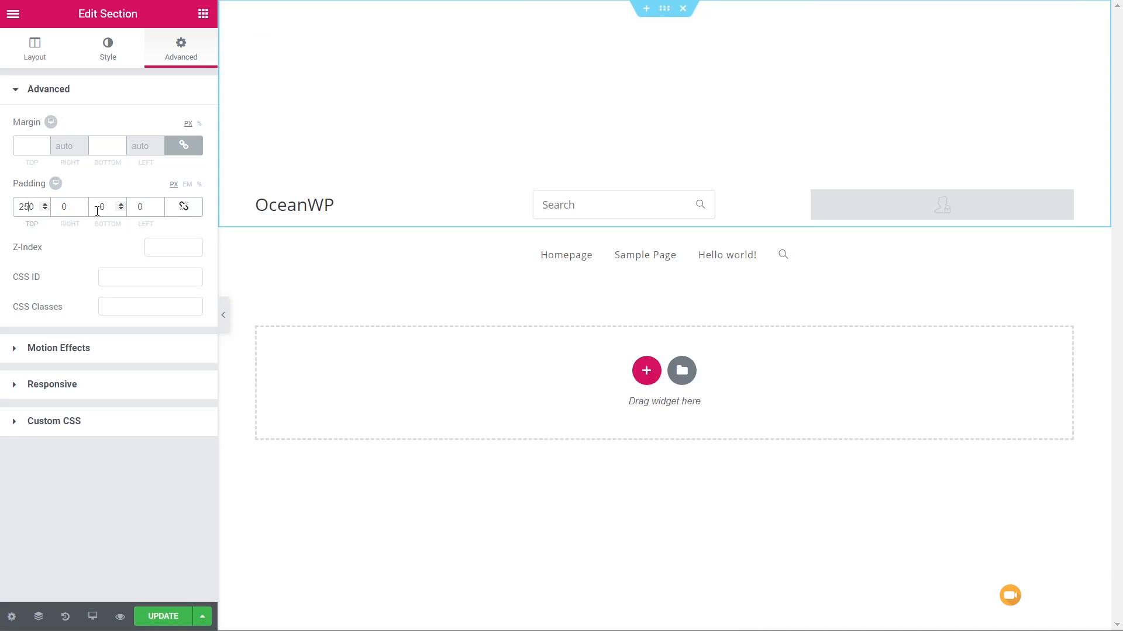
{"action": "key", "text": "Delete"}
{"action": "left_click_drag", "start_coordinate": [109, 208], "coordinate": [93, 211]}
{"action": "type", "text": "15"}
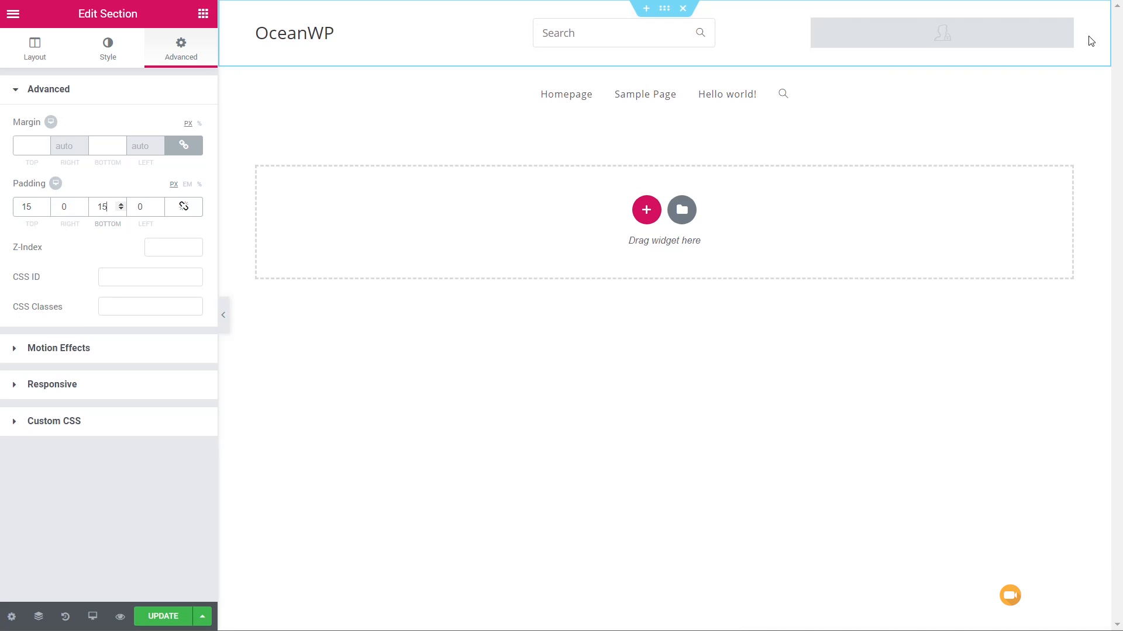
- Copy the [oceanwp_current_user] shortcode from the OceanWP docs into the Logged In content of the Logged In/Out widget
{"action": "left_click", "coordinate": [1066, 33]}
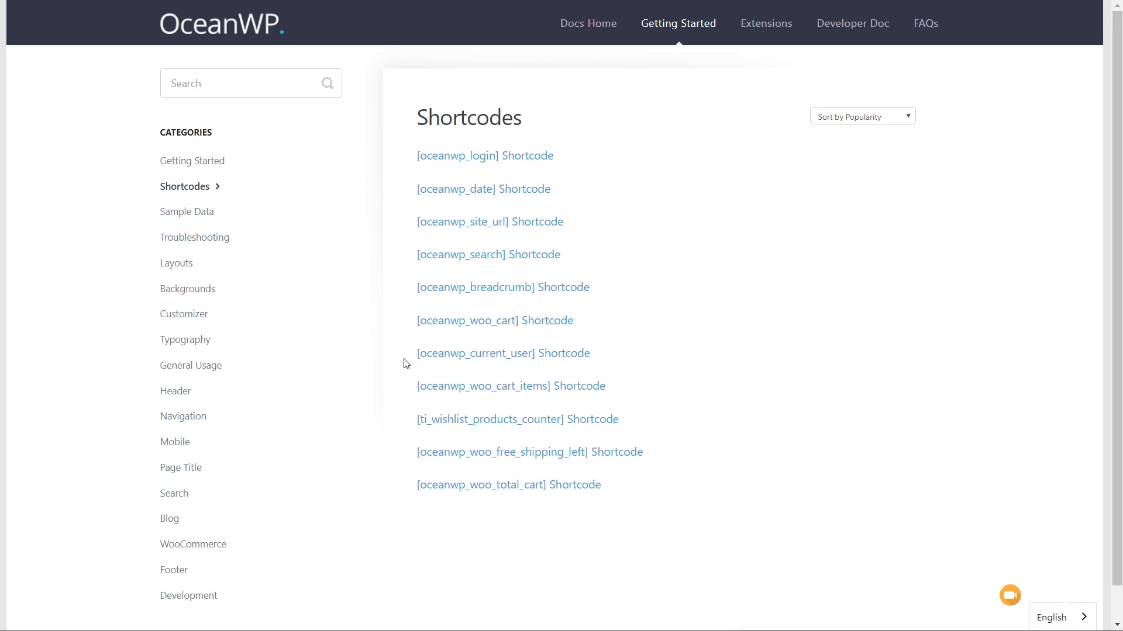
{"action": "left_click_drag", "start_coordinate": [416, 356], "coordinate": [537, 354]}
{"action": "key", "text": "ctrl+c"}
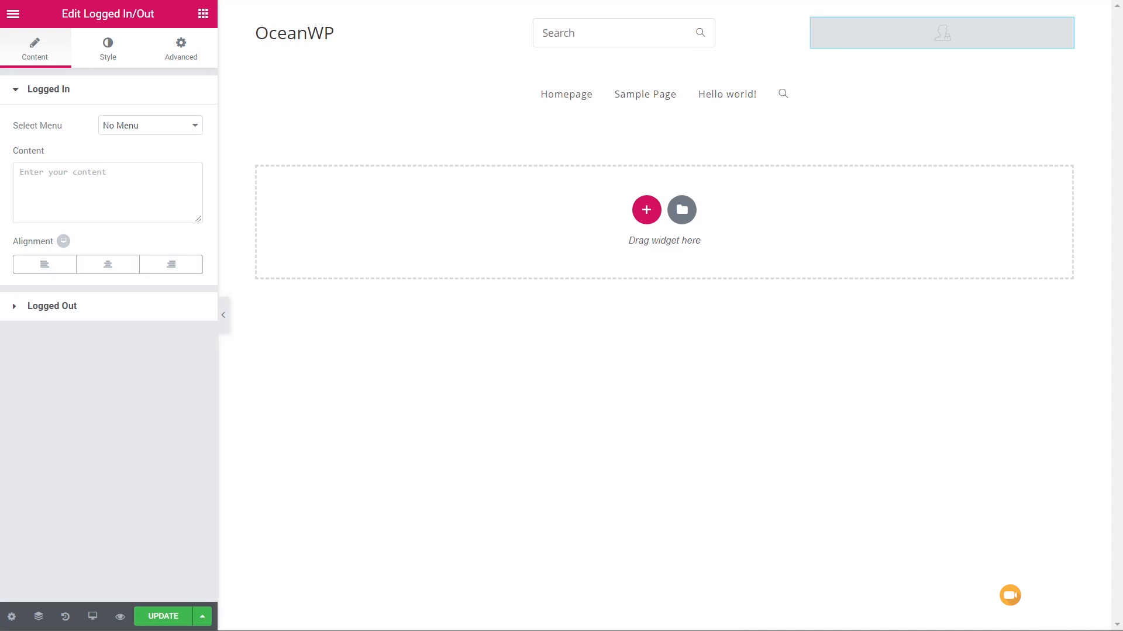
{"action": "left_click", "coordinate": [114, 175]}
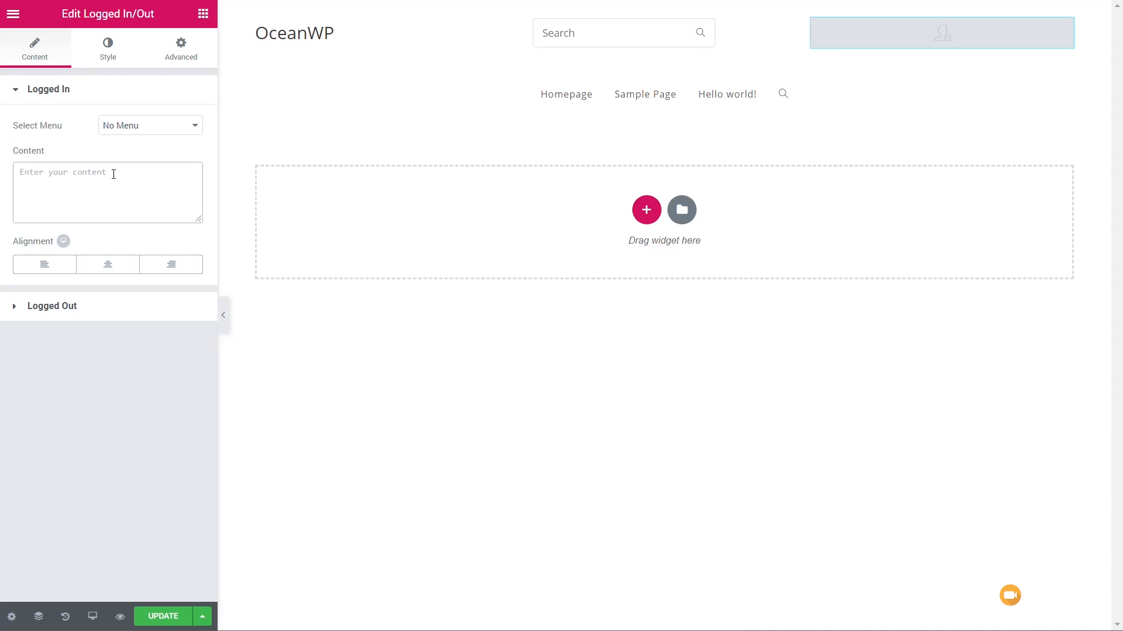
{"action": "key", "text": "ctrl+v"}
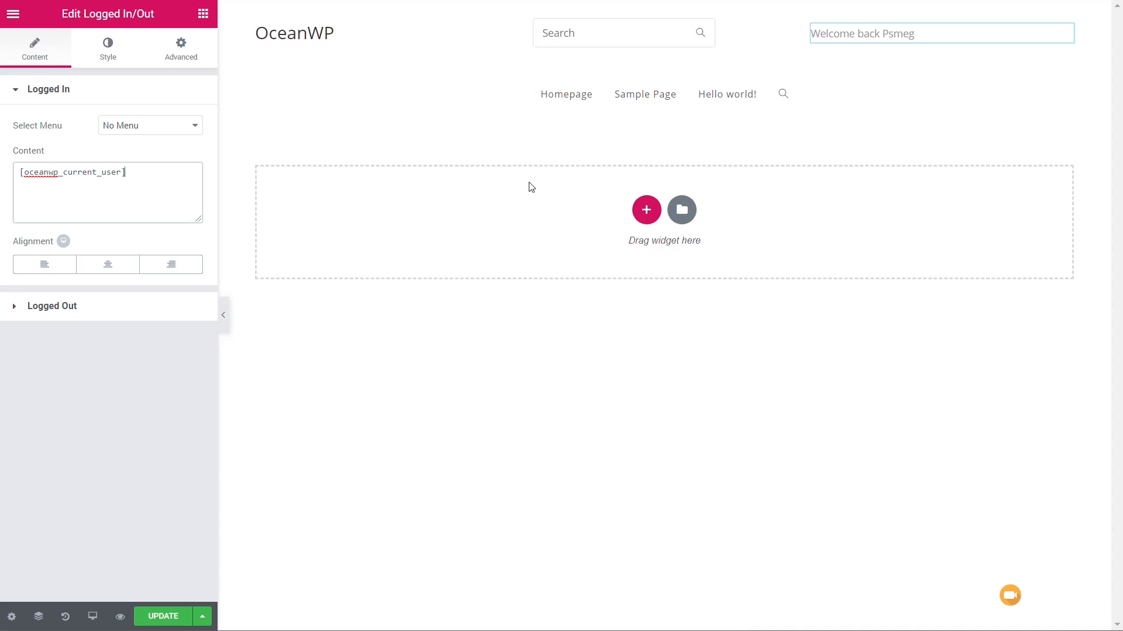
- Enter "Please register or login" as the Logged Out content and align it right
{"action": "left_click", "coordinate": [78, 308]}
{"action": "left_click", "coordinate": [81, 213]}
{"action": "type", "text": "Please regis"}
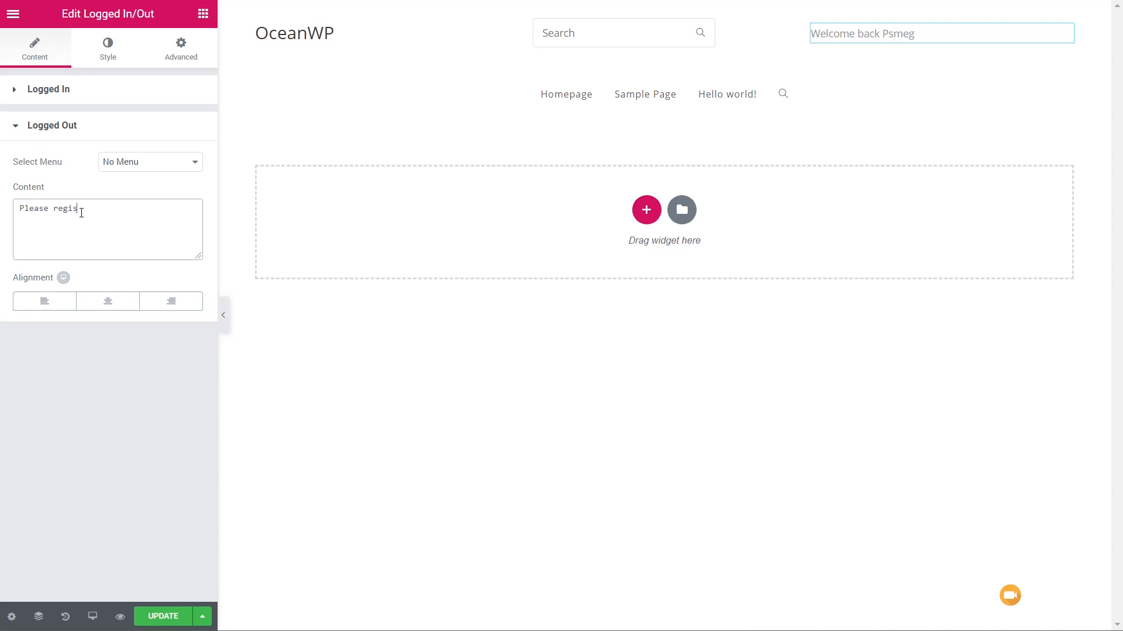
{"action": "type", "text": "ter or login"}
{"action": "left_click", "coordinate": [167, 301]}
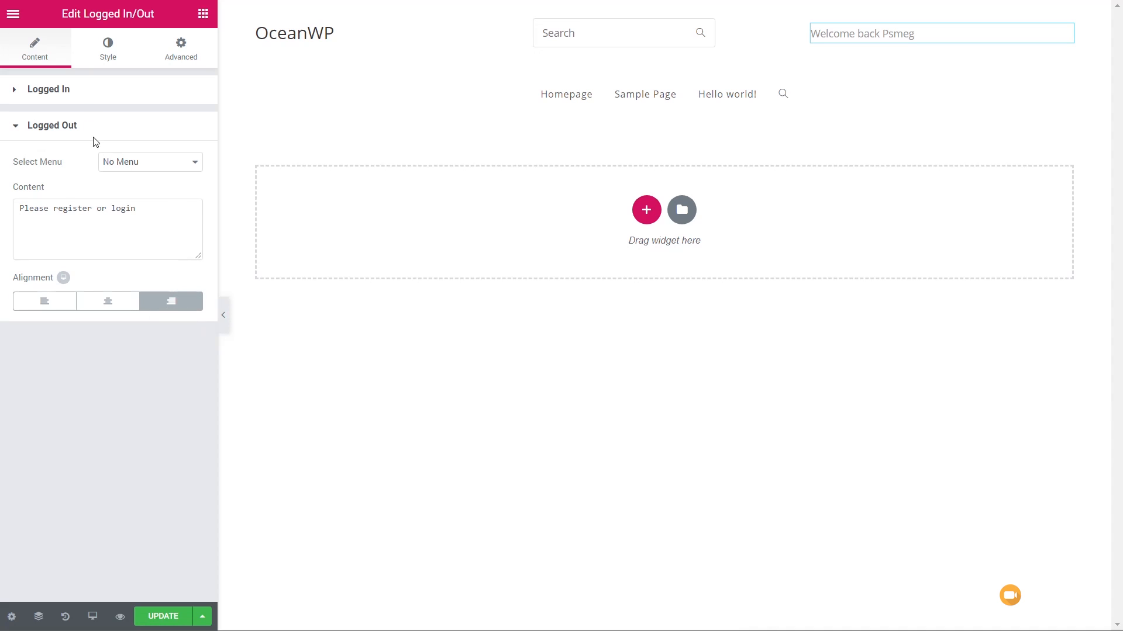
- Align the Logged In content of the widget to the right
{"action": "left_click", "coordinate": [76, 93]}
{"action": "left_click", "coordinate": [178, 268]}
{"action": "left_click", "coordinate": [179, 267]}
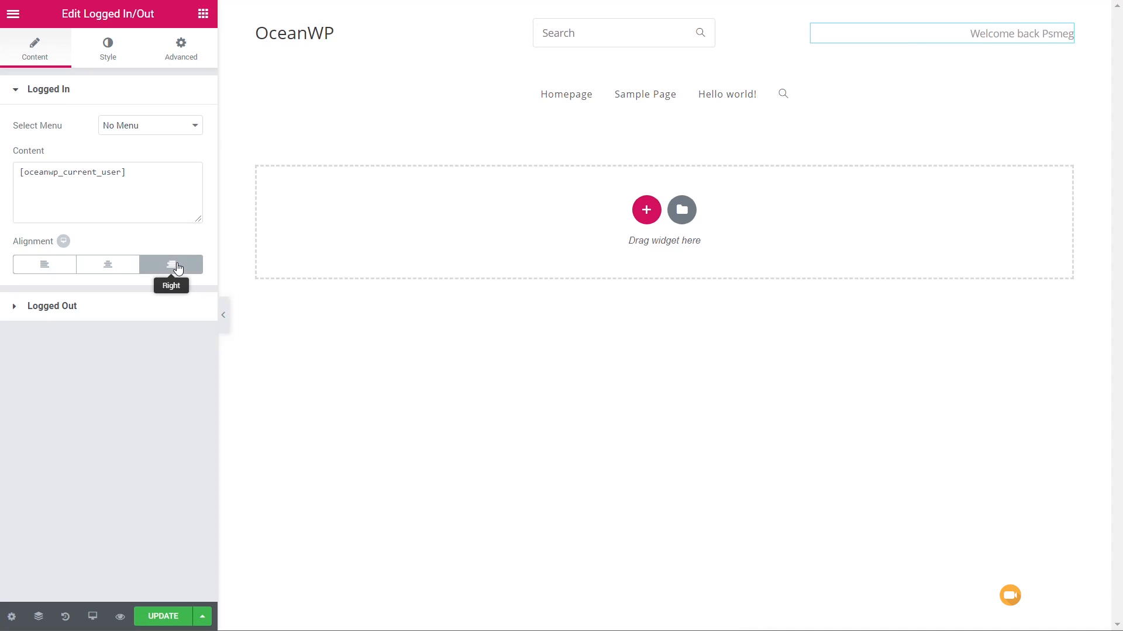
- Try Main Menu as the menu of the Logged In content and return it to No Menu
{"action": "left_click", "coordinate": [105, 55]}
{"action": "left_click", "coordinate": [35, 50]}
{"action": "left_click", "coordinate": [131, 129]}
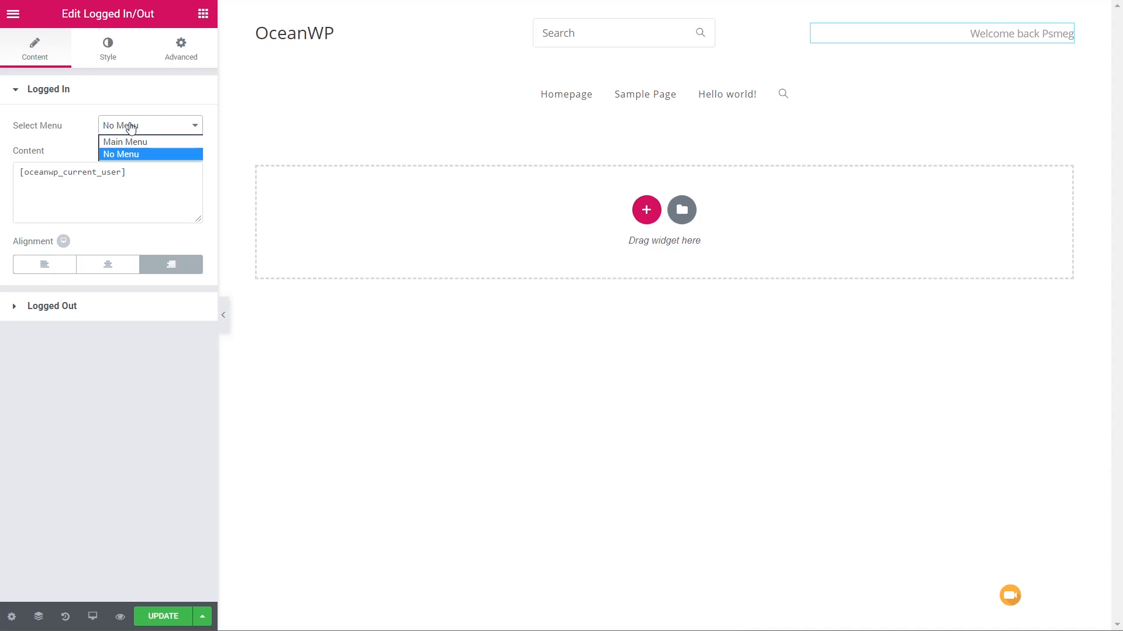
{"action": "left_click", "coordinate": [126, 142]}
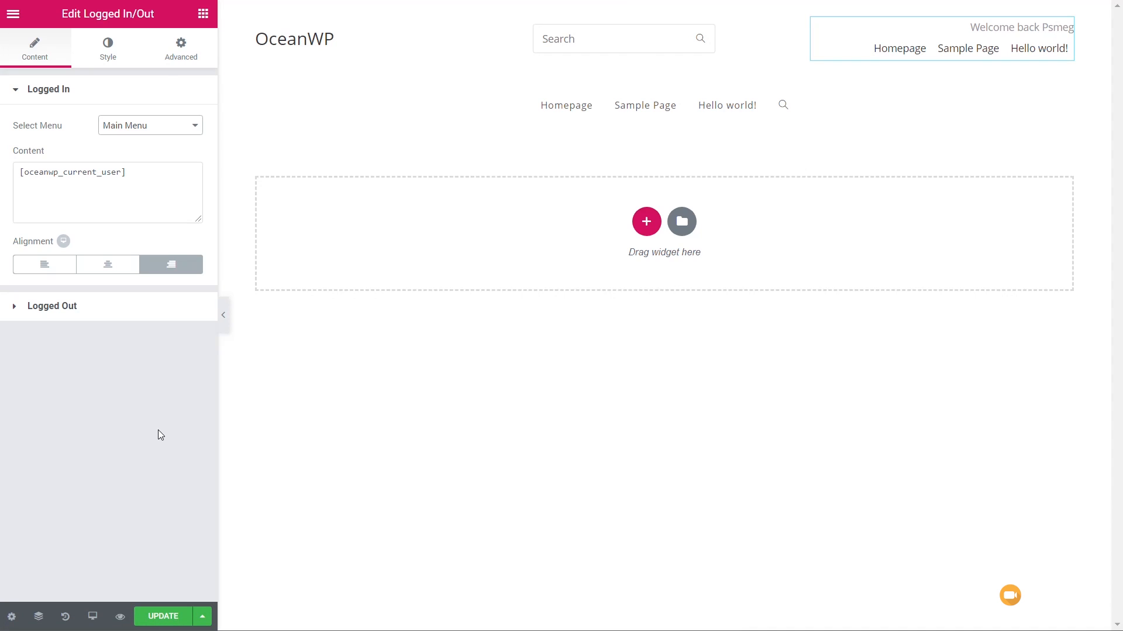
{"action": "left_click", "coordinate": [169, 131]}
{"action": "left_click", "coordinate": [147, 154]}
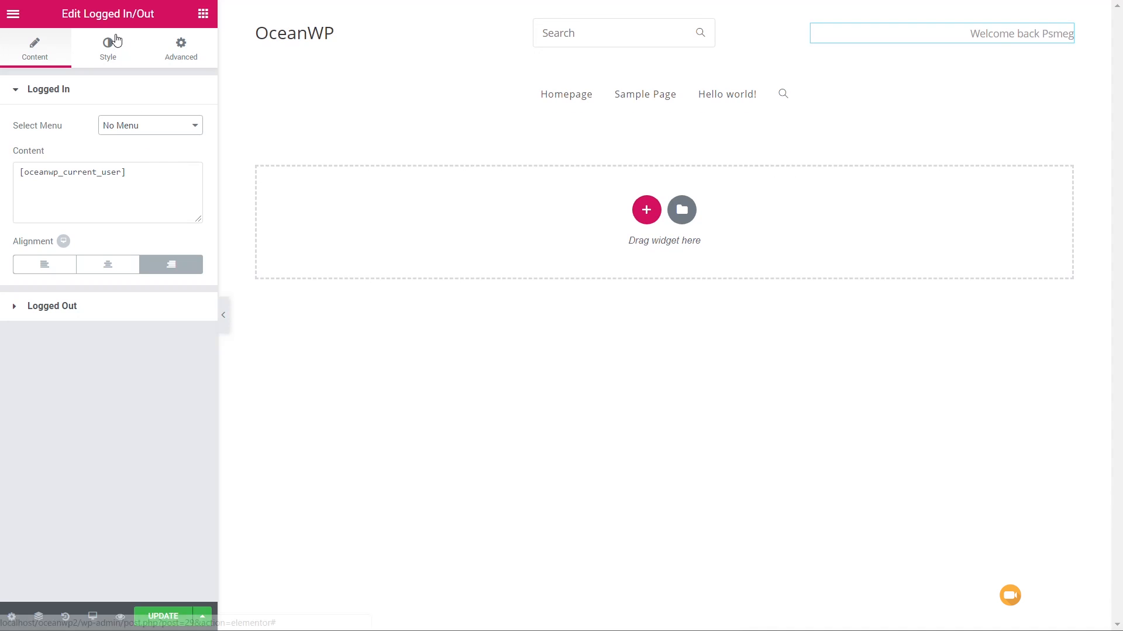
- Set the typography size of the Logged In/Out widget to 12 px, keeping the default font family
{"action": "left_click", "coordinate": [108, 47]}
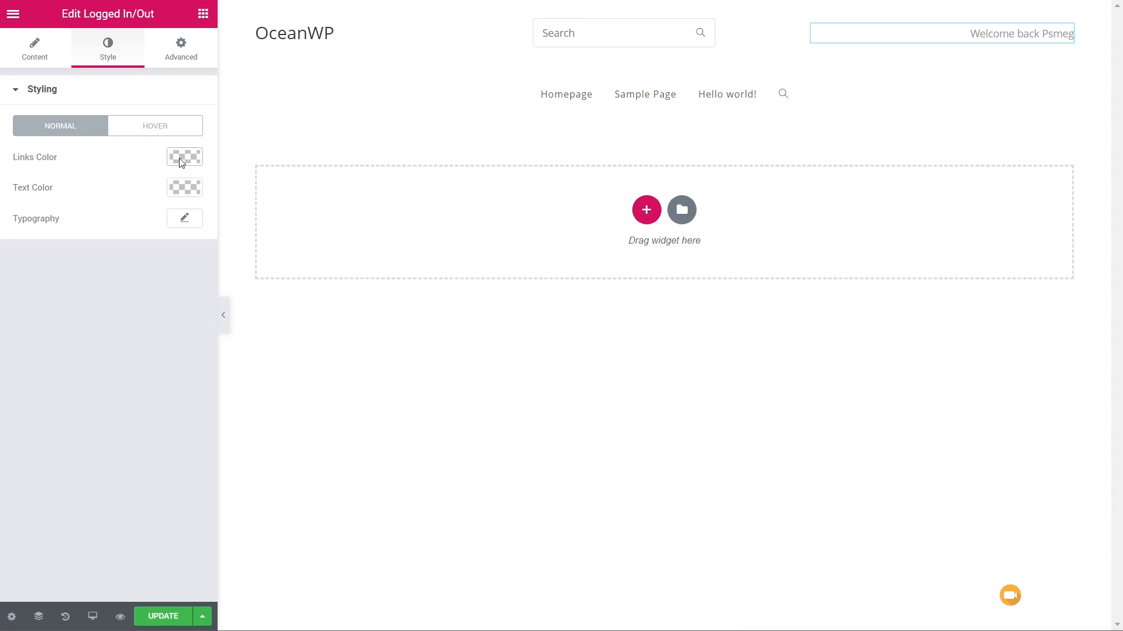
{"action": "left_click", "coordinate": [184, 218]}
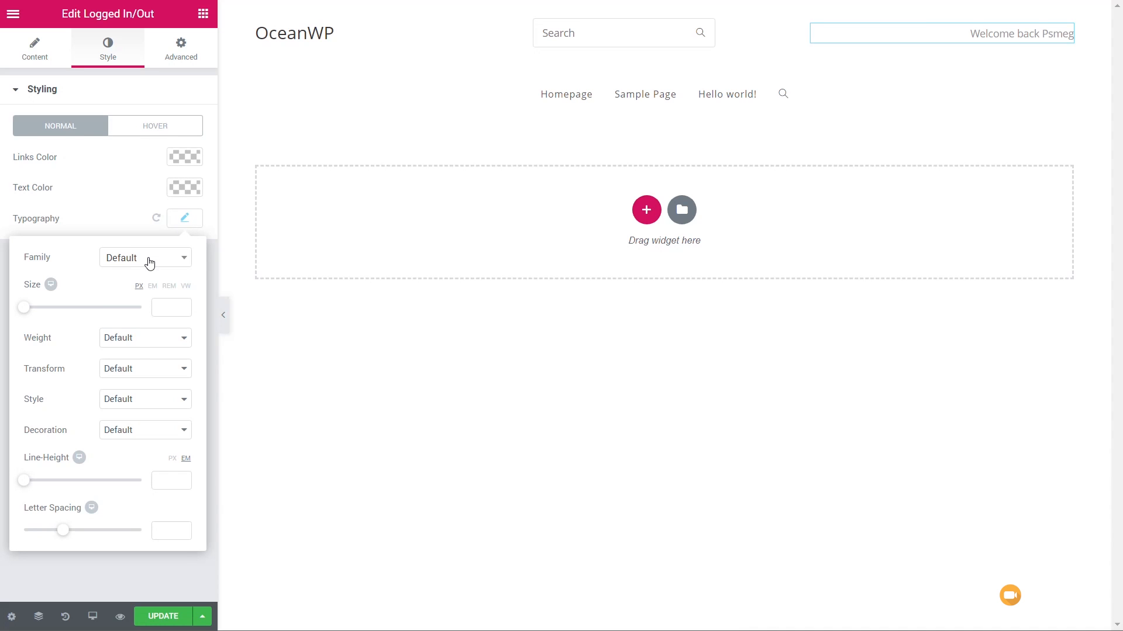
{"action": "left_click", "coordinate": [148, 258]}
{"action": "left_click", "coordinate": [73, 302]}
{"action": "left_click_drag", "start_coordinate": [25, 314], "coordinate": [34, 315]}
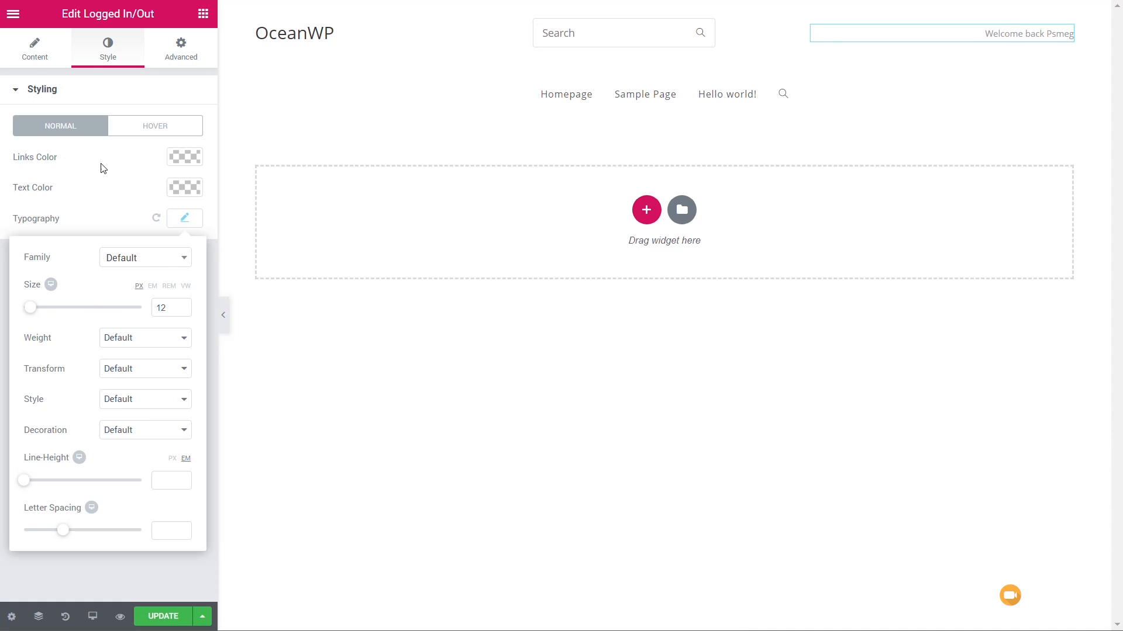
- Make the Logged In text bold by wrapping the shortcode in <strong> and </strong> tags
{"action": "left_click", "coordinate": [35, 47]}
{"action": "left_click", "coordinate": [20, 173]}
{"action": "type", "text": "<strong>[oceanwp_current_user"}
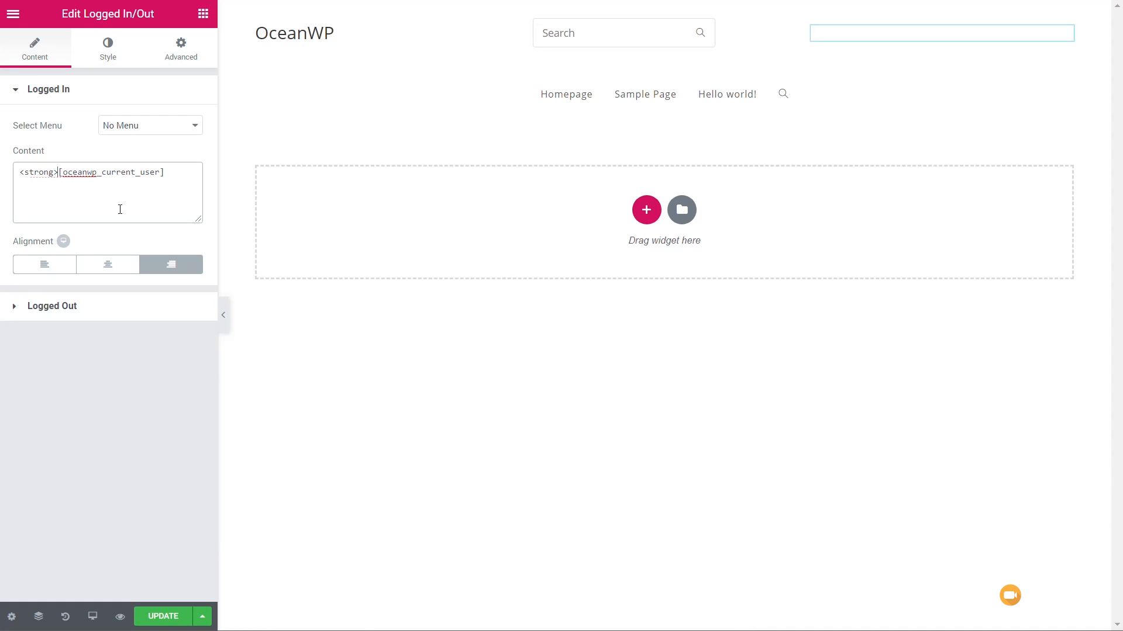
{"action": "left_click", "coordinate": [173, 175]}
{"action": "type", "text": "</strong>"}
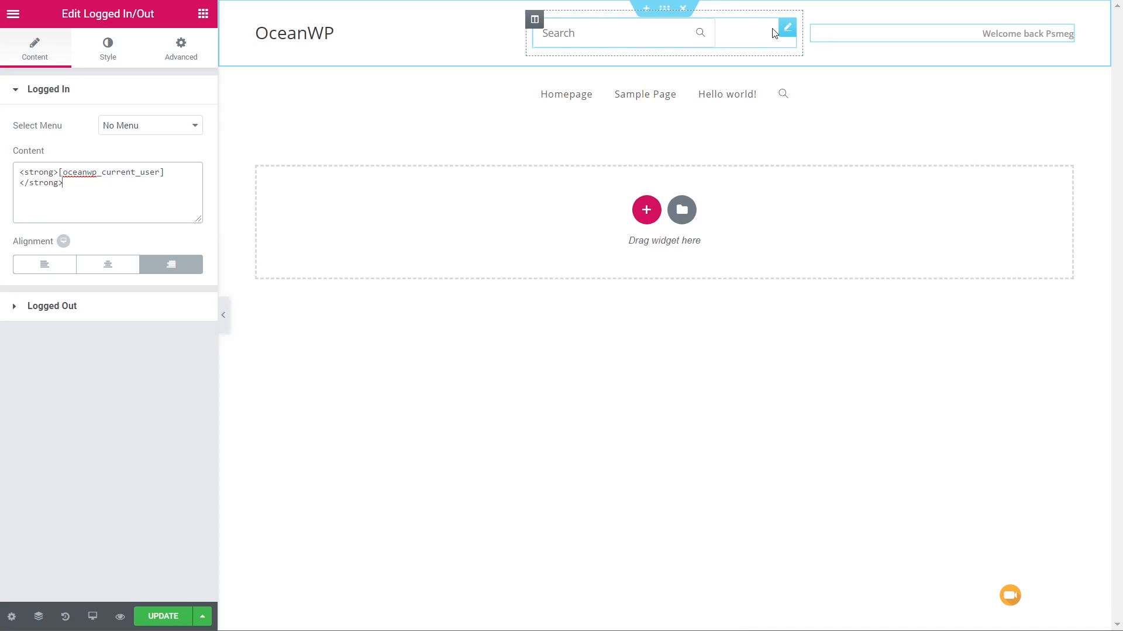
- Centre-align the Ajax Search widget and set its width to 100%
{"action": "left_click", "coordinate": [787, 29]}
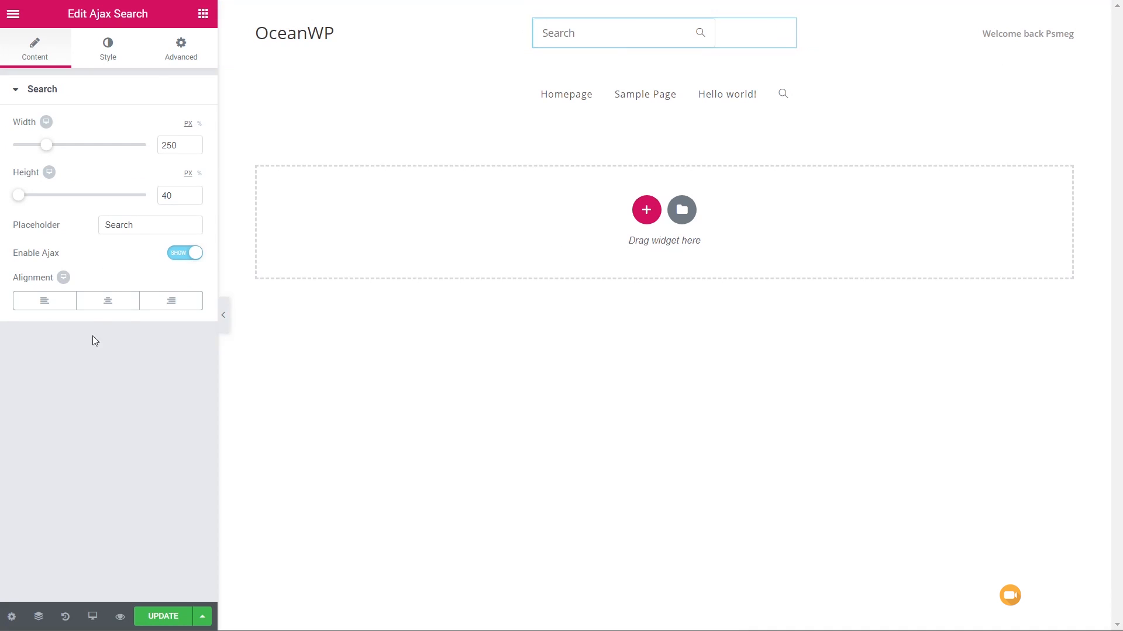
{"action": "left_click", "coordinate": [108, 302]}
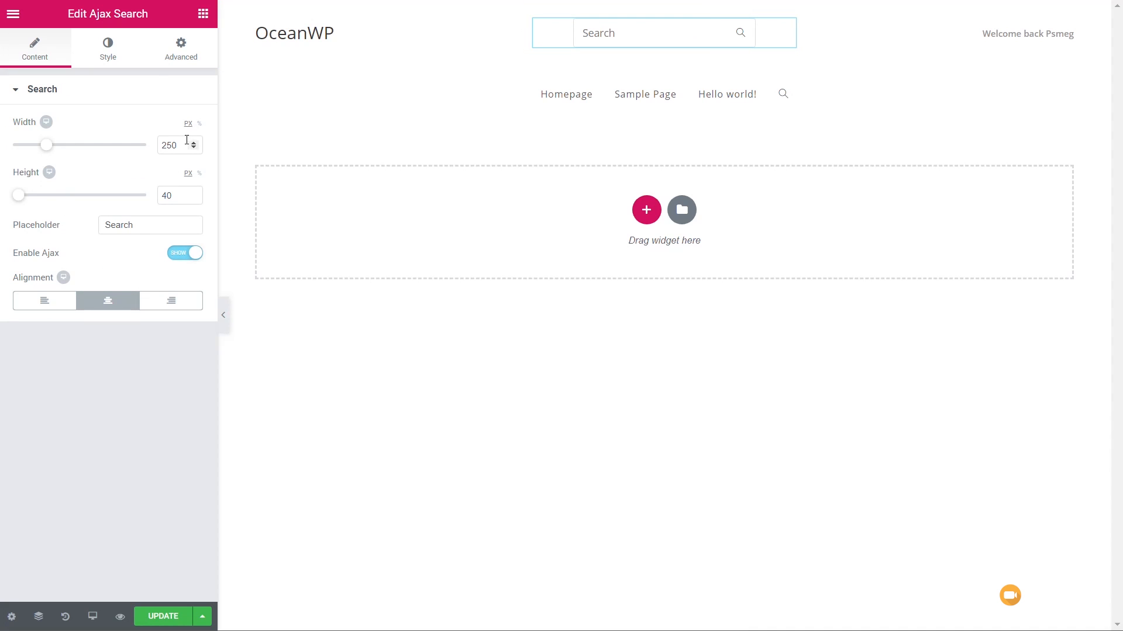
{"action": "left_click", "coordinate": [200, 124]}
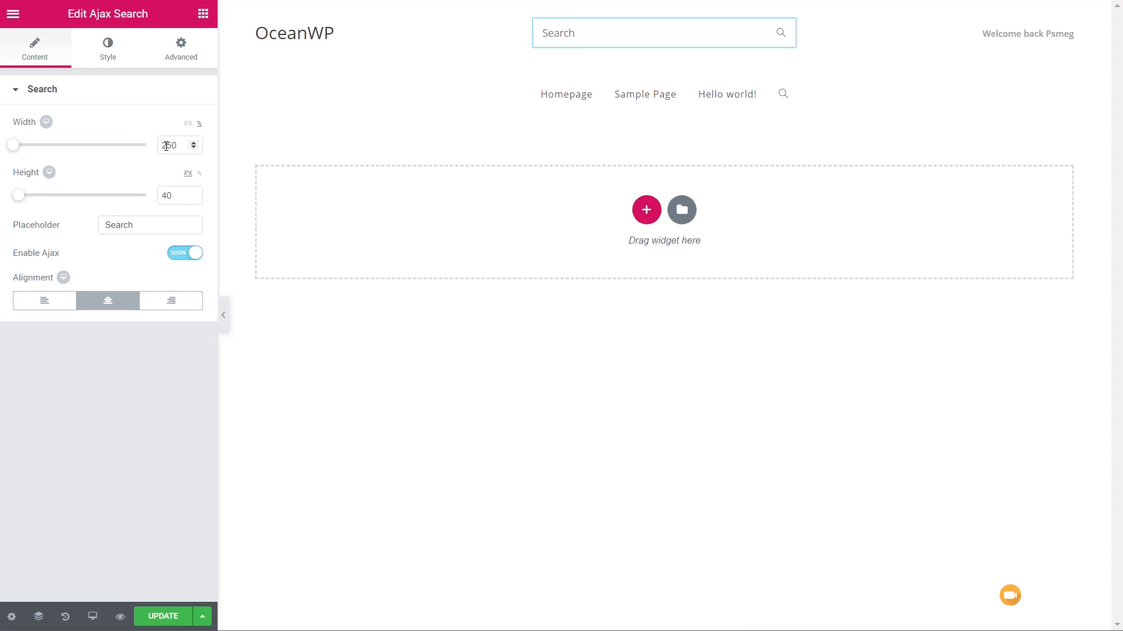
{"action": "left_click_drag", "start_coordinate": [176, 147], "coordinate": [152, 146]}
{"action": "type", "text": "100"}
- Save the header template and exit the editor to the WordPress dashboard
{"action": "left_click", "coordinate": [352, 43]}
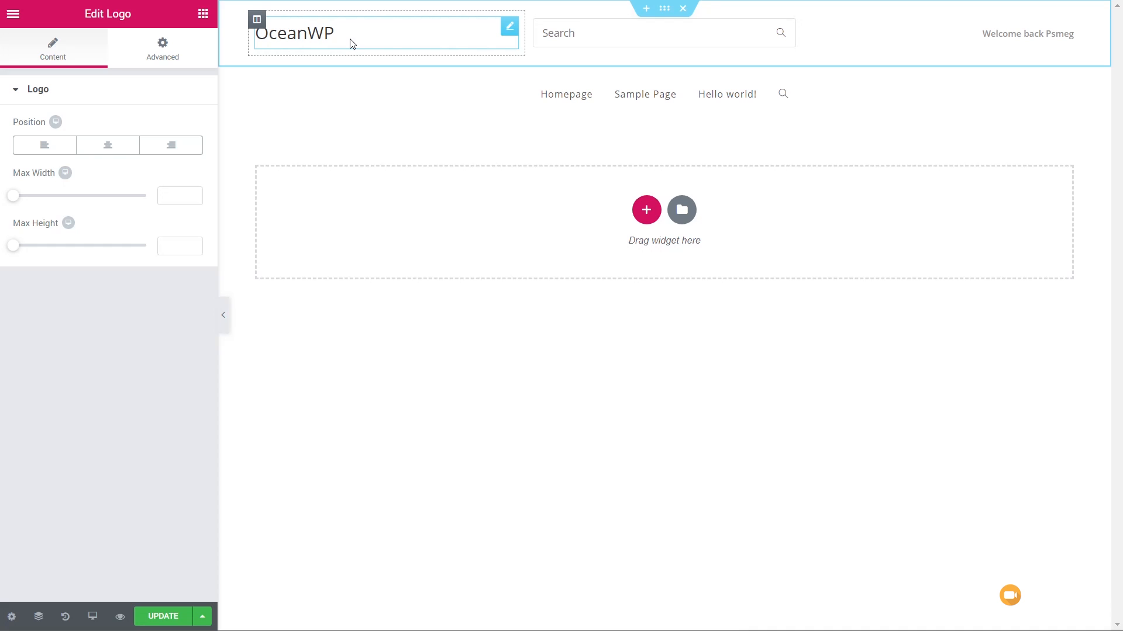
{"action": "left_click", "coordinate": [152, 623]}
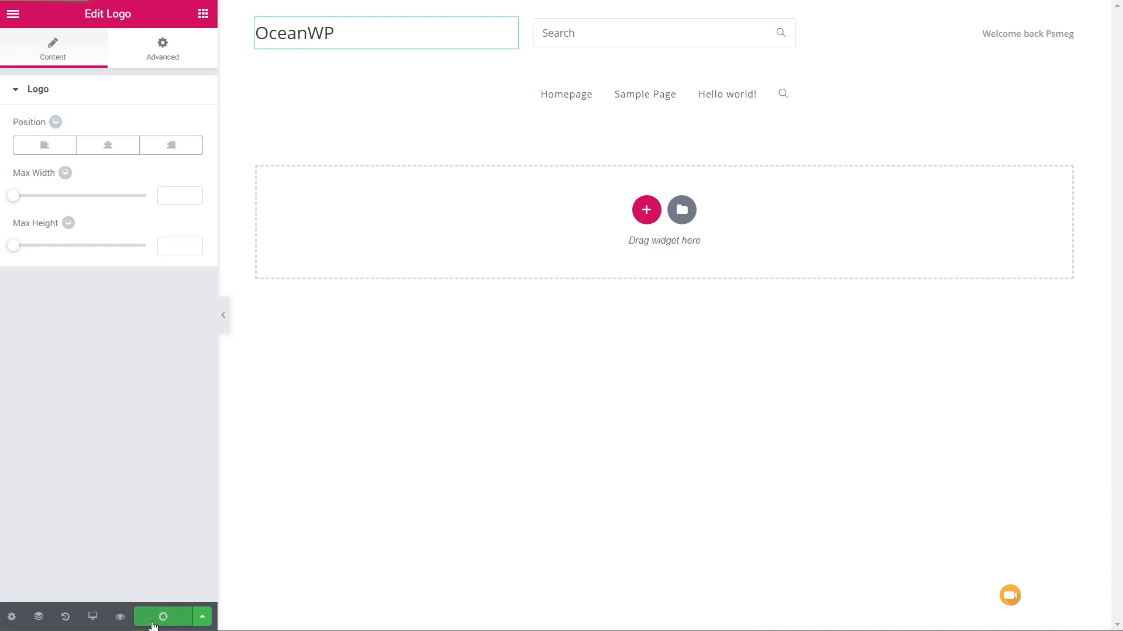
{"action": "left_click", "coordinate": [14, 15]}
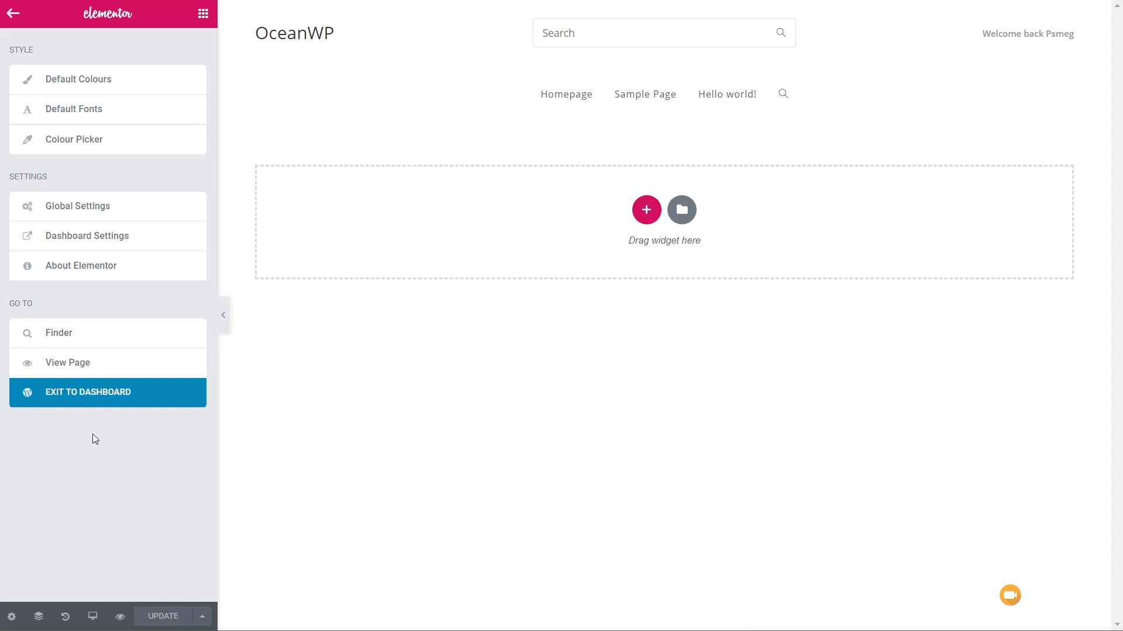
{"action": "left_click", "coordinate": [94, 402]}
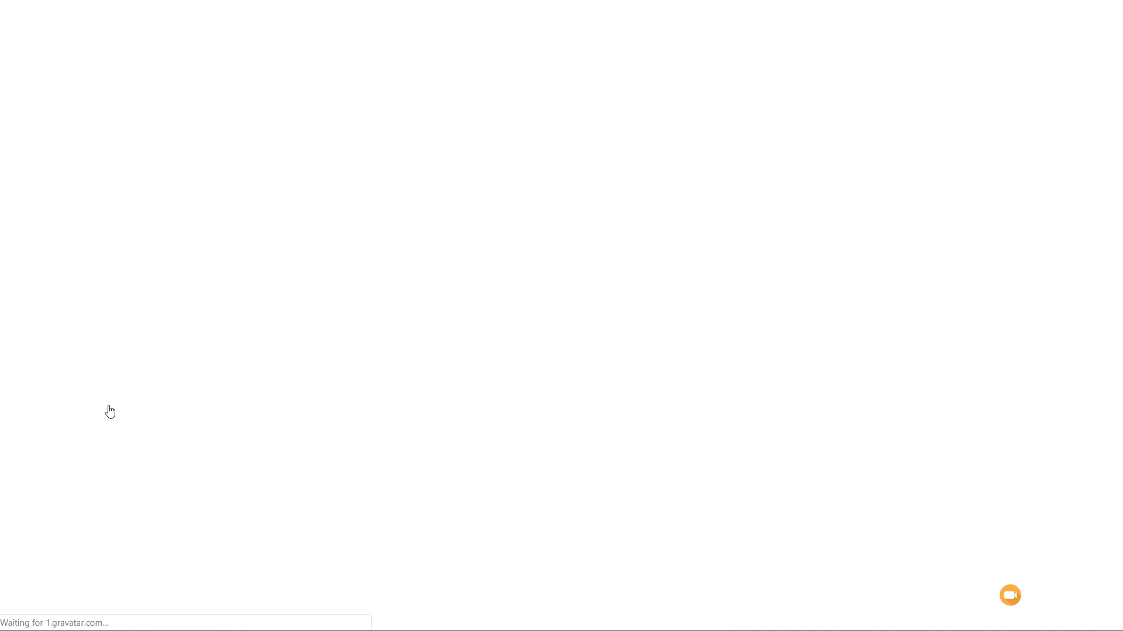
- Open the header's Logo settings in the theme customiser
{"action": "mouse_move", "coordinate": [75, 245]}
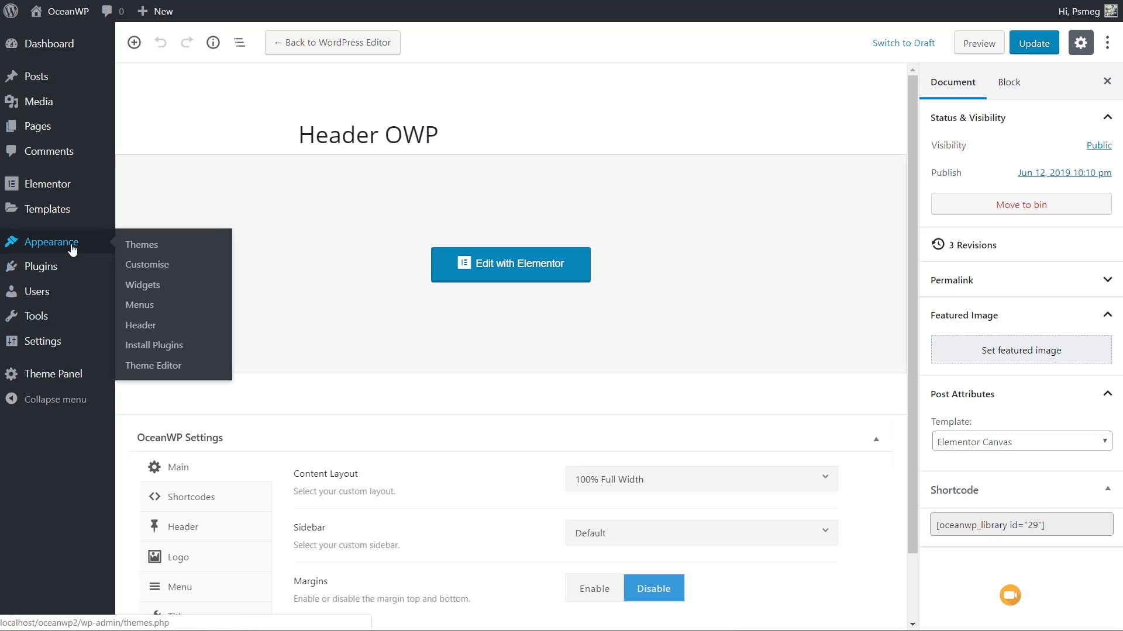
{"action": "left_click", "coordinate": [147, 266]}
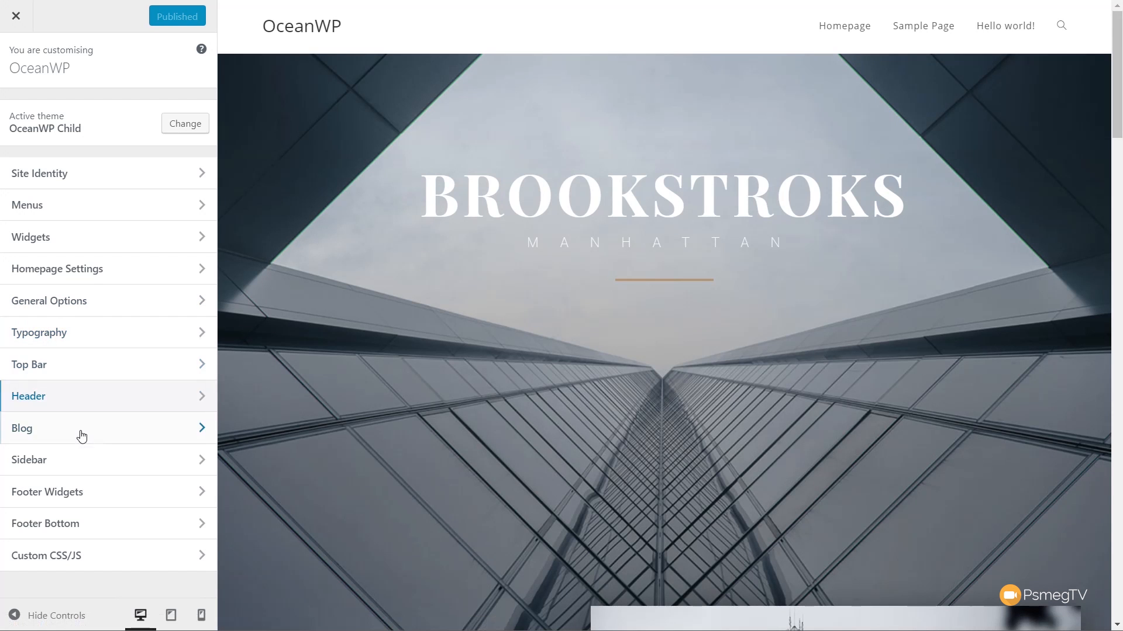
{"action": "left_click", "coordinate": [68, 395]}
{"action": "left_click", "coordinate": [53, 176]}
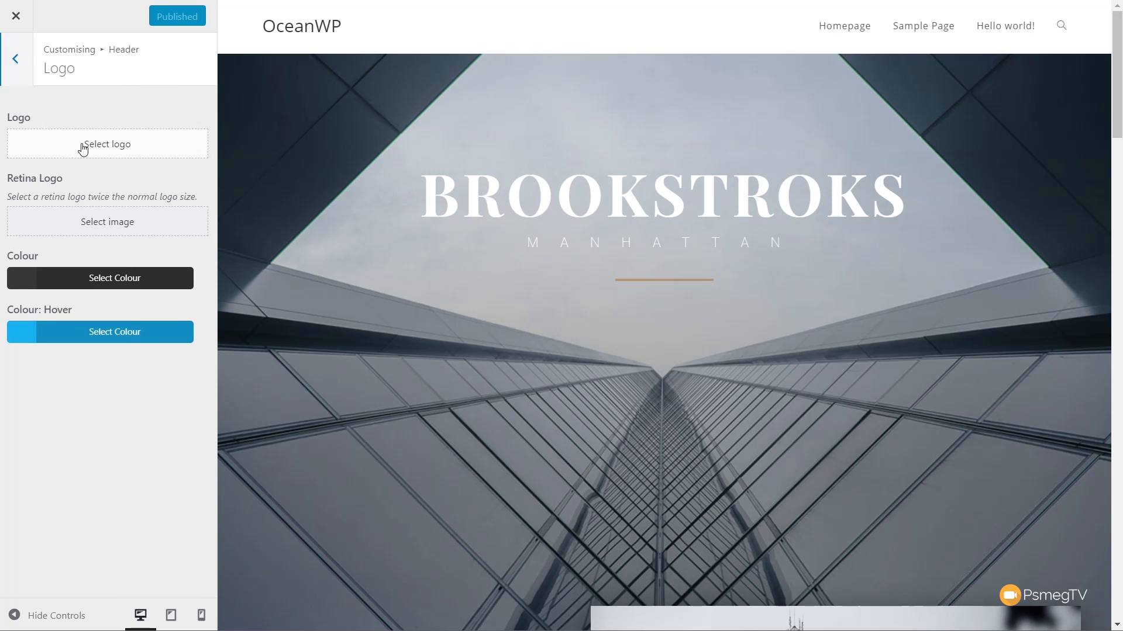
- Set logo.png from the media library as the header logo with alt text Logo, leaving it uncropped
{"action": "left_click", "coordinate": [115, 148]}
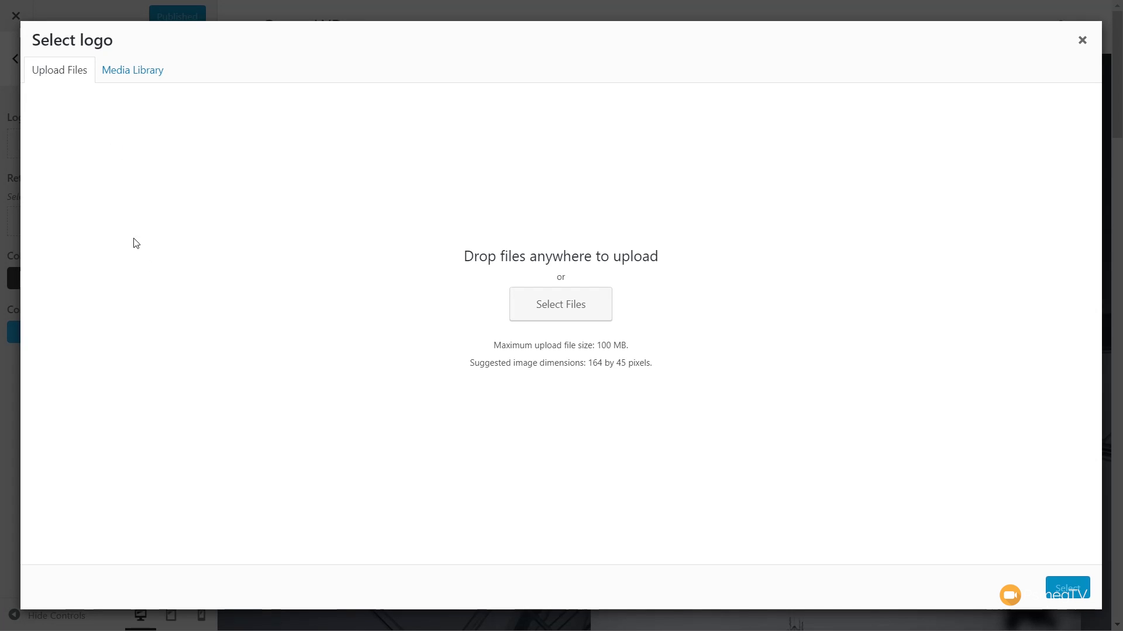
{"action": "left_click_drag", "start_coordinate": [567, 498], "coordinate": [294, 490]}
{"action": "left_click", "coordinate": [1017, 228]}
{"action": "type", "text": "Logo"}
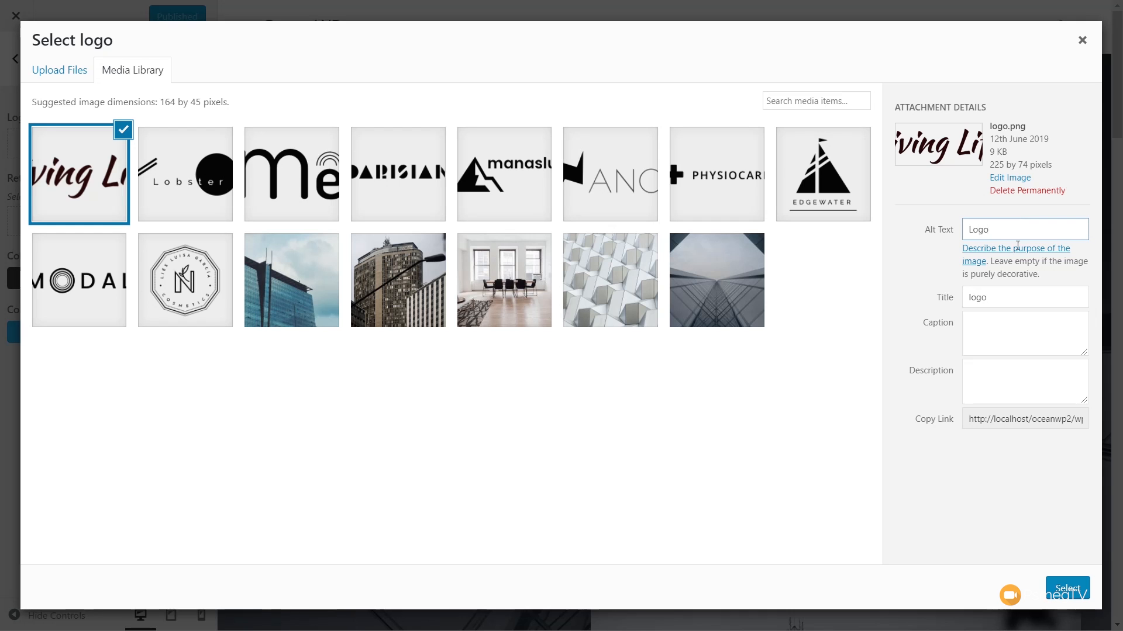
{"action": "left_click", "coordinate": [1036, 330]}
{"action": "left_click", "coordinate": [1067, 589]}
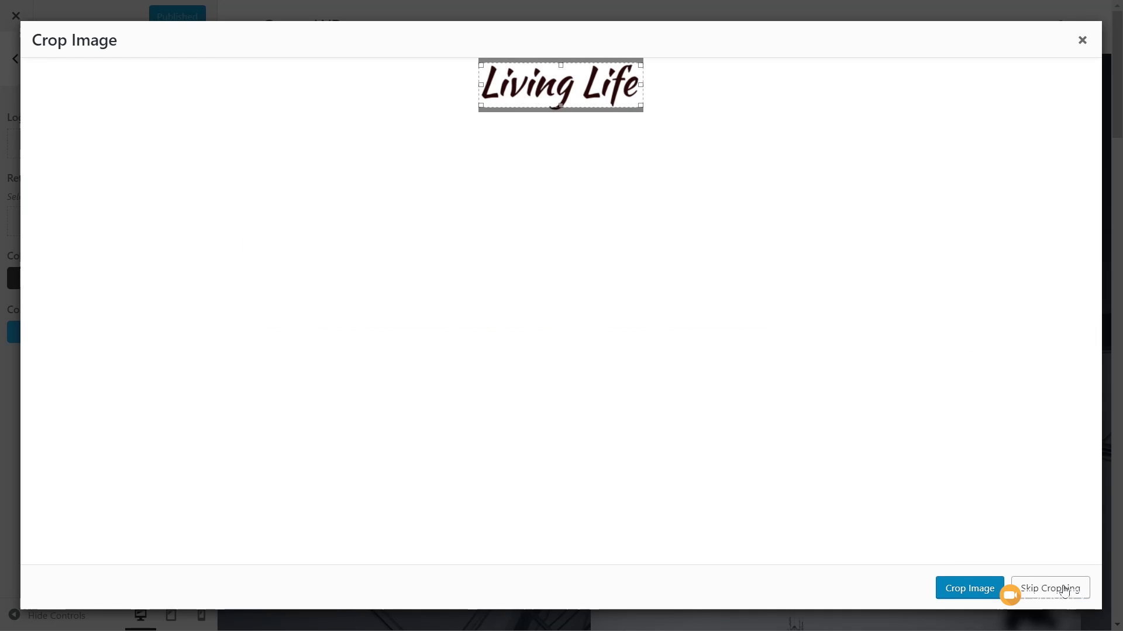
{"action": "left_click", "coordinate": [1058, 593]}
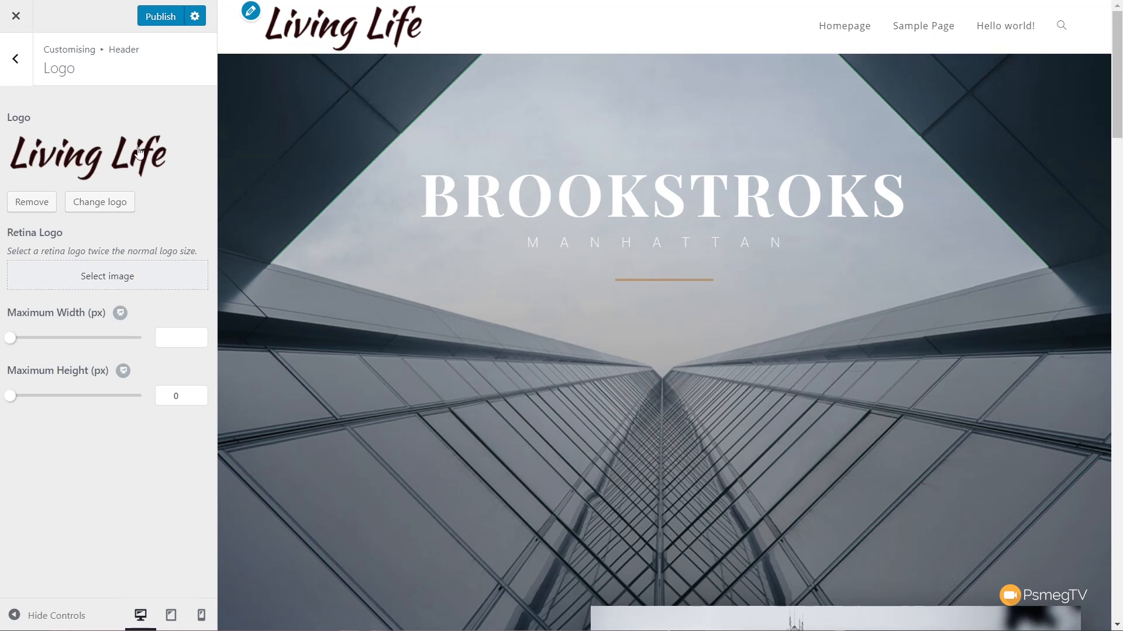
- Publish the logo change and reopen the Header OWP template in the Elementor editor
{"action": "left_click", "coordinate": [164, 17]}
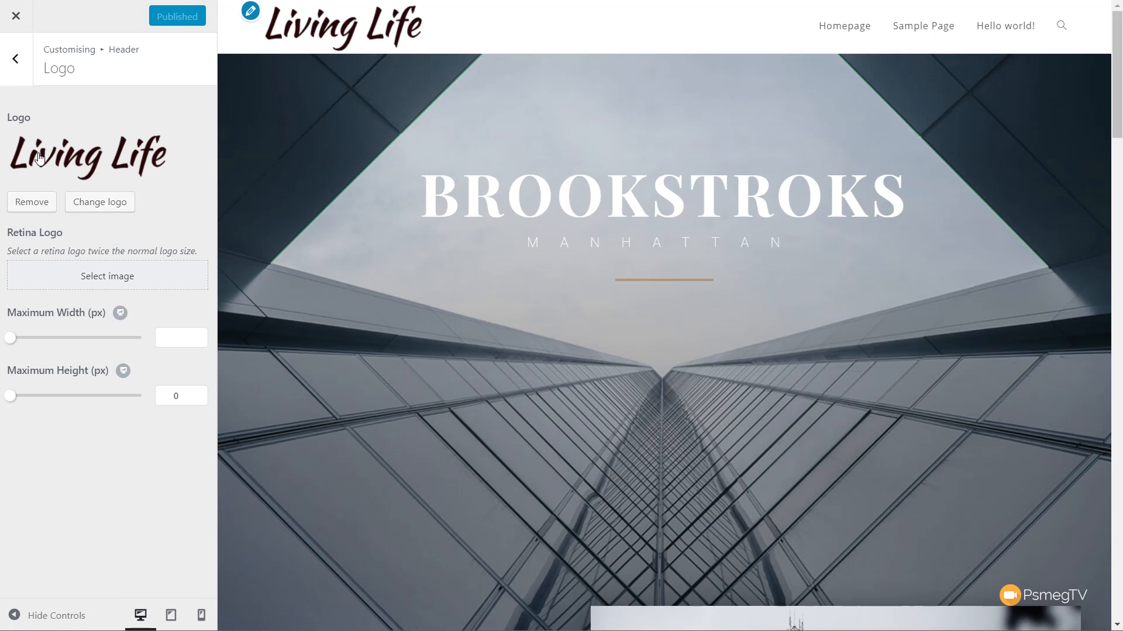
{"action": "left_click", "coordinate": [16, 16]}
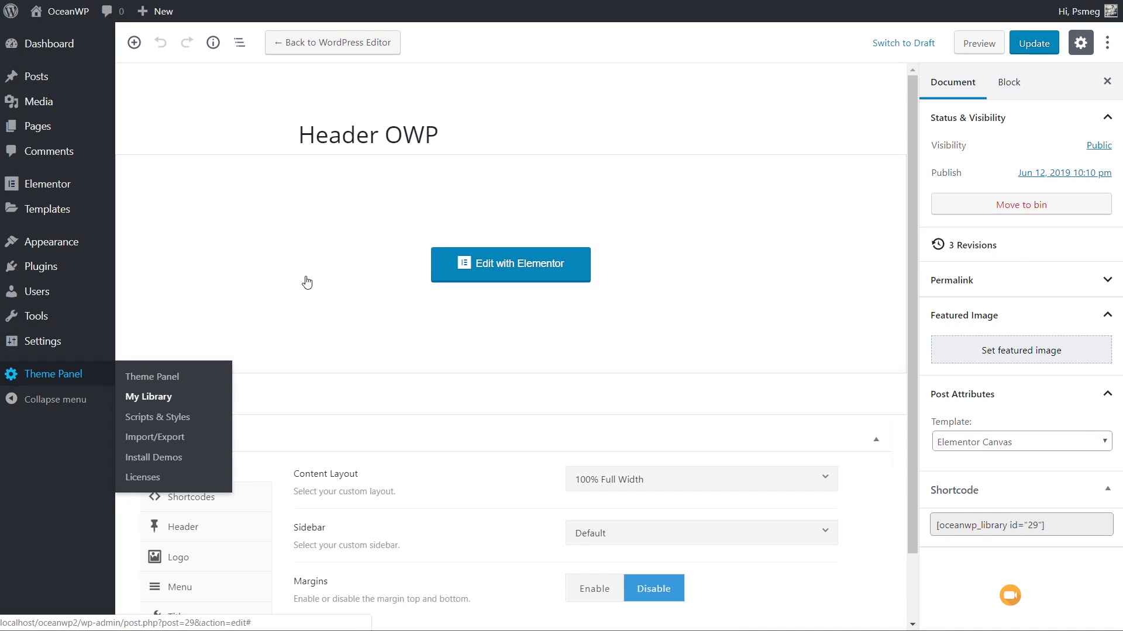
{"action": "left_click", "coordinate": [504, 268]}
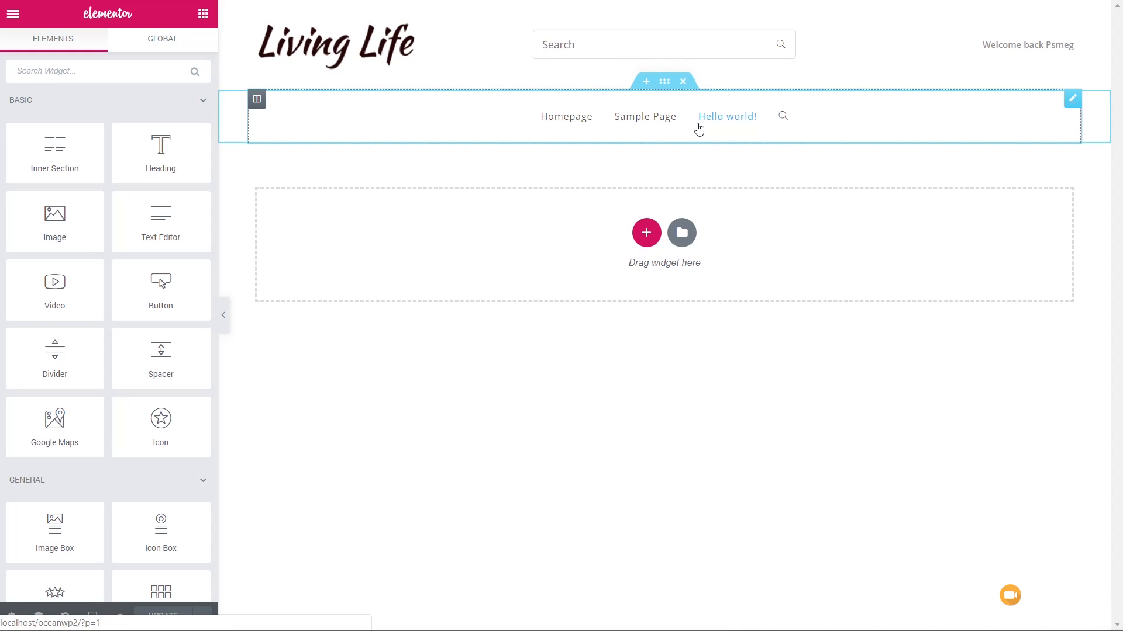
- Give the navigation section a classic background in light grey #f9f9f9
{"action": "left_click", "coordinate": [664, 84]}
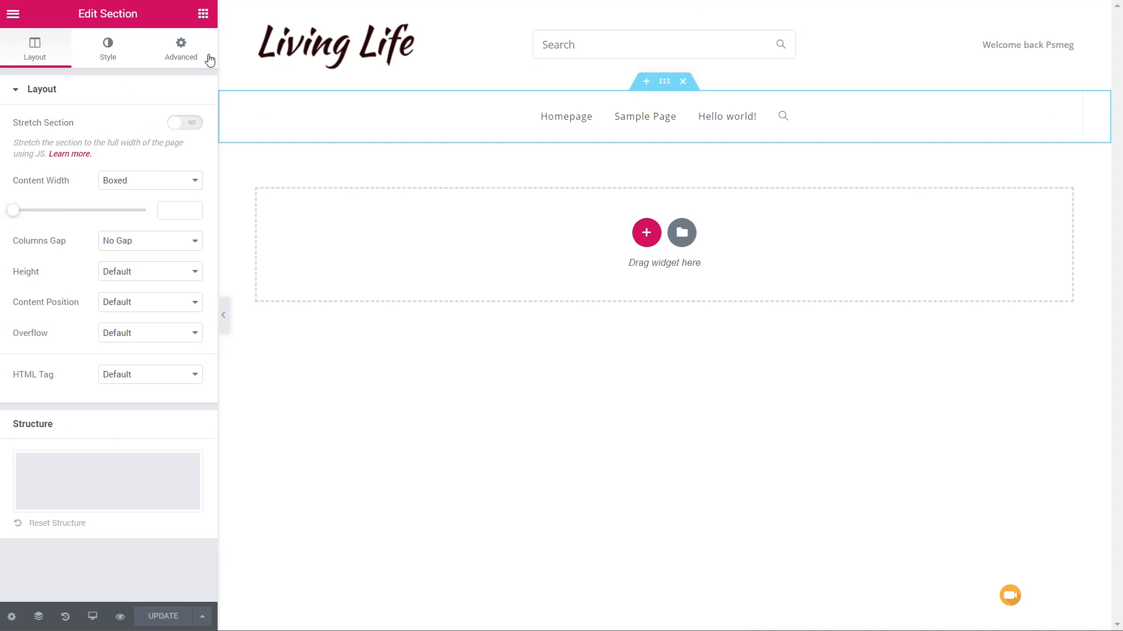
{"action": "left_click", "coordinate": [108, 46]}
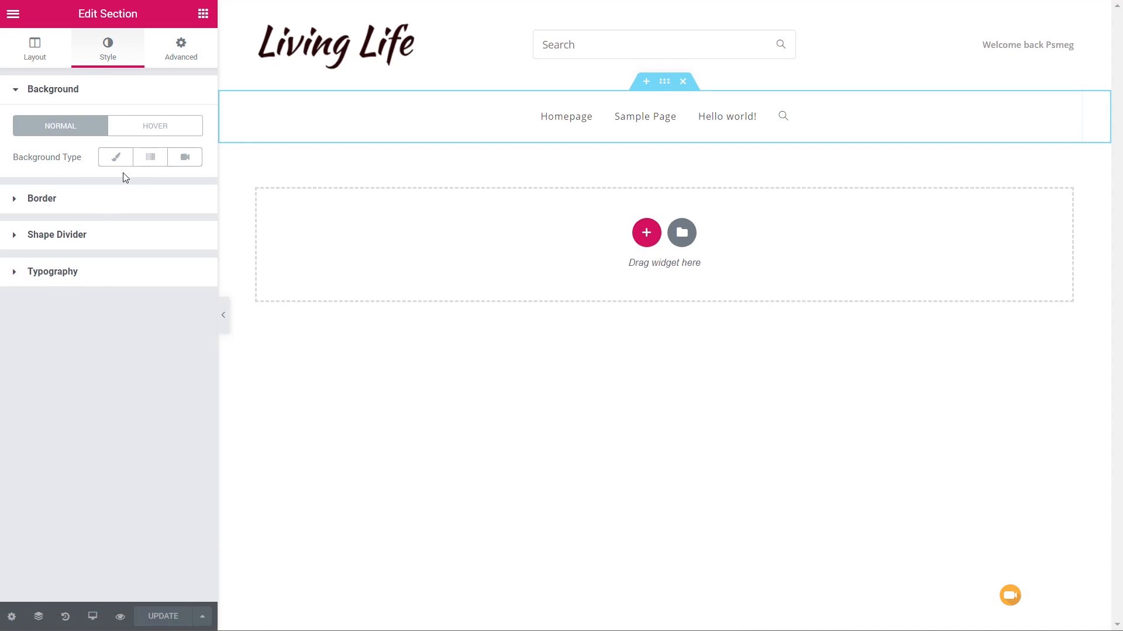
{"action": "left_click", "coordinate": [117, 158]}
{"action": "left_click", "coordinate": [183, 187]}
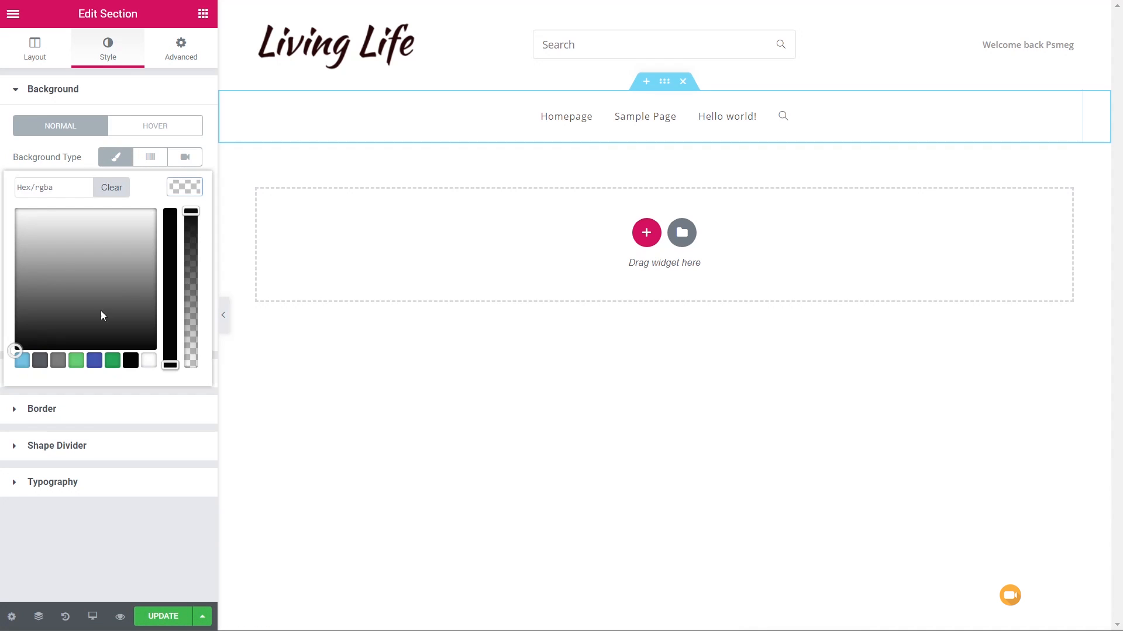
{"action": "left_click_drag", "start_coordinate": [27, 233], "coordinate": [7, 218]}
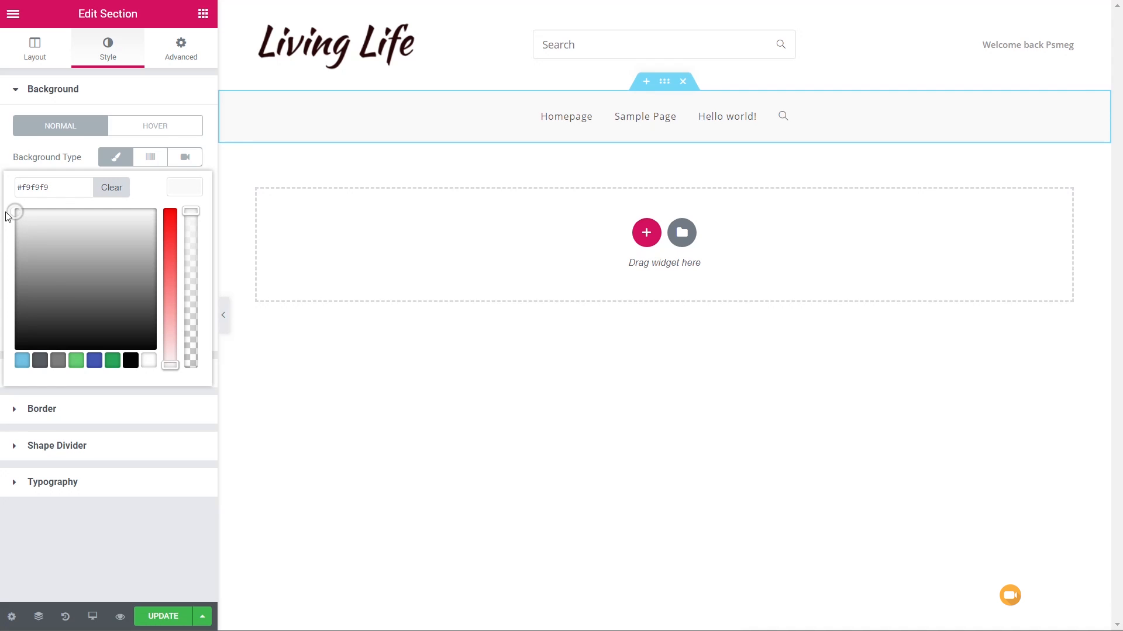
{"action": "left_click", "coordinate": [109, 167]}
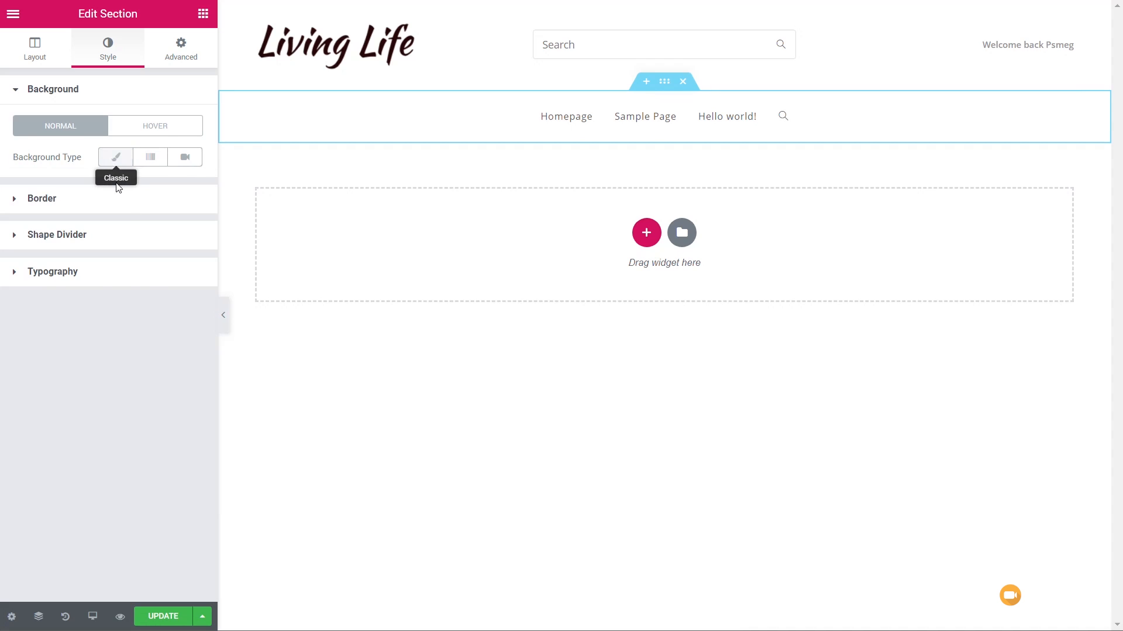
- Add a solid border to the navigation section with only a bottom width of 1 and colour #e5e5e5
{"action": "left_click", "coordinate": [51, 201]}
{"action": "left_click", "coordinate": [160, 229]}
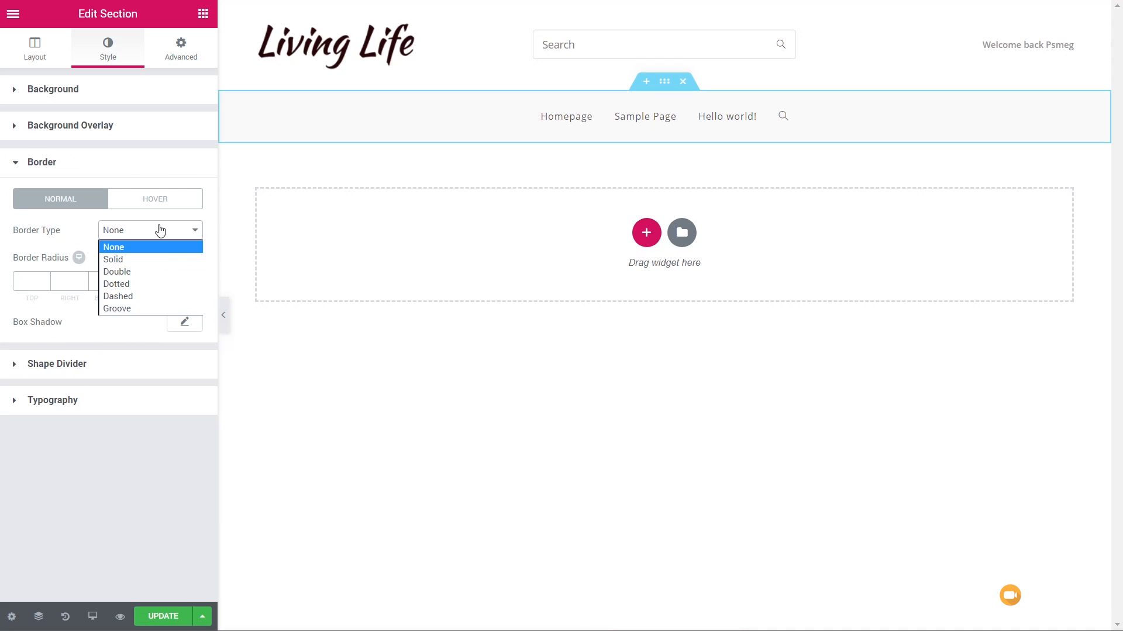
{"action": "left_click", "coordinate": [143, 259]}
{"action": "left_click", "coordinate": [183, 282]}
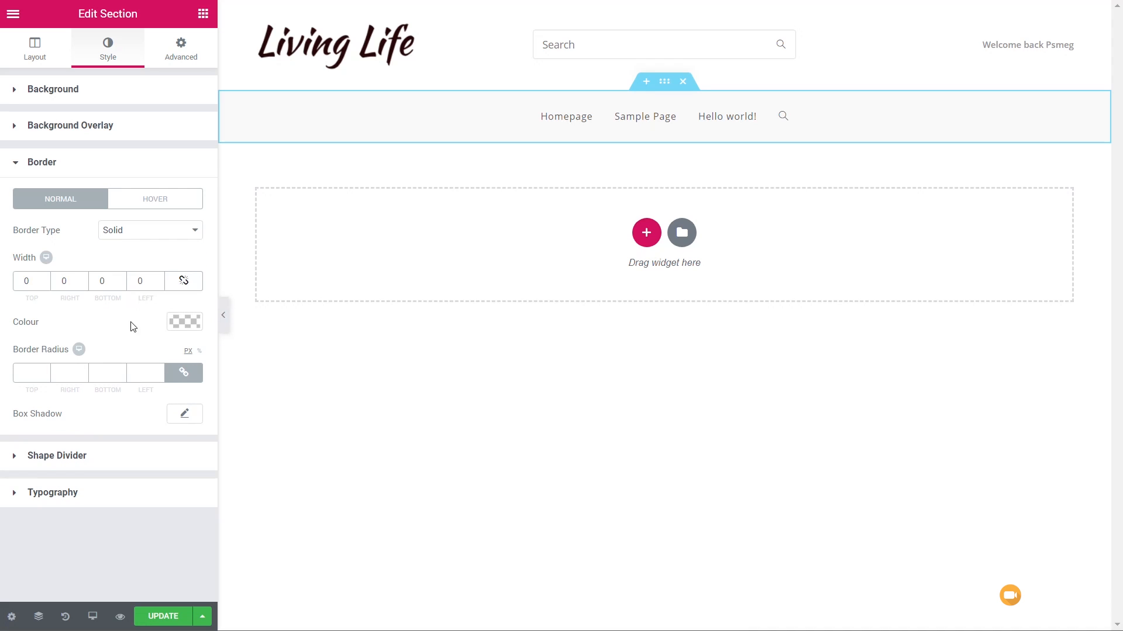
{"action": "double_click", "coordinate": [104, 280]}
{"action": "type", "text": "1"}
{"action": "left_click", "coordinate": [177, 323]}
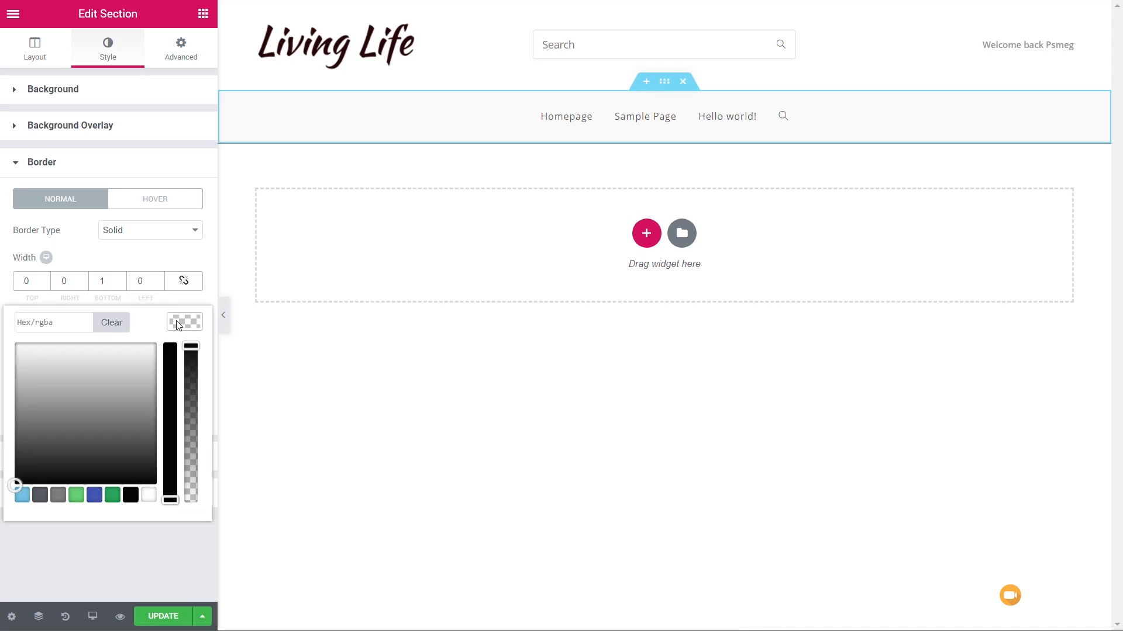
{"action": "left_click_drag", "start_coordinate": [15, 368], "coordinate": [13, 359]}
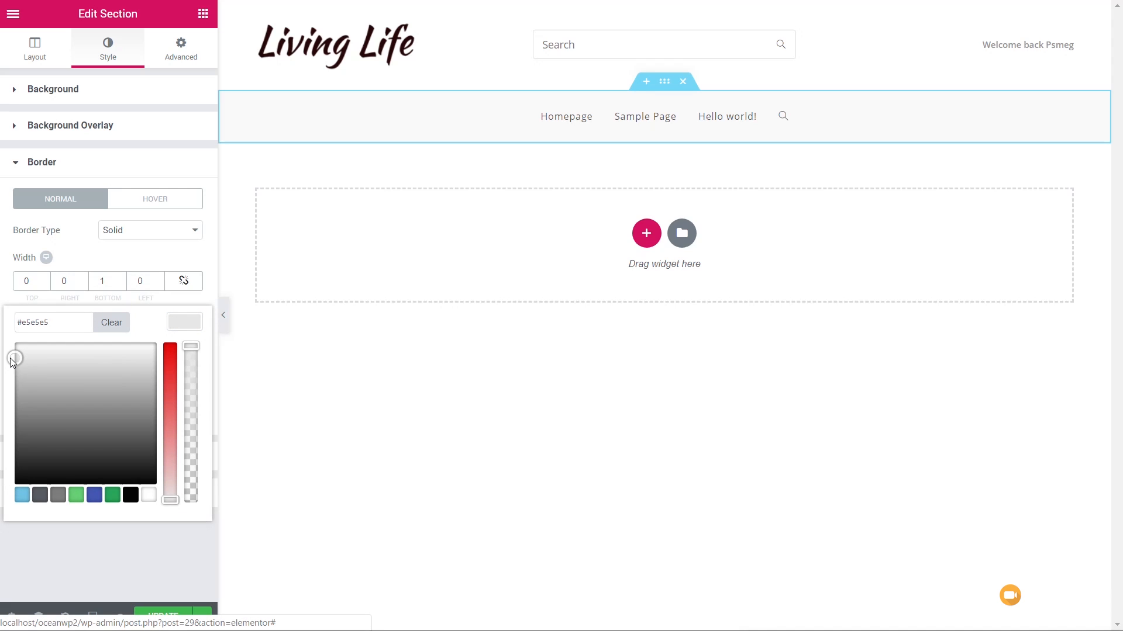
{"action": "left_click", "coordinate": [114, 546]}
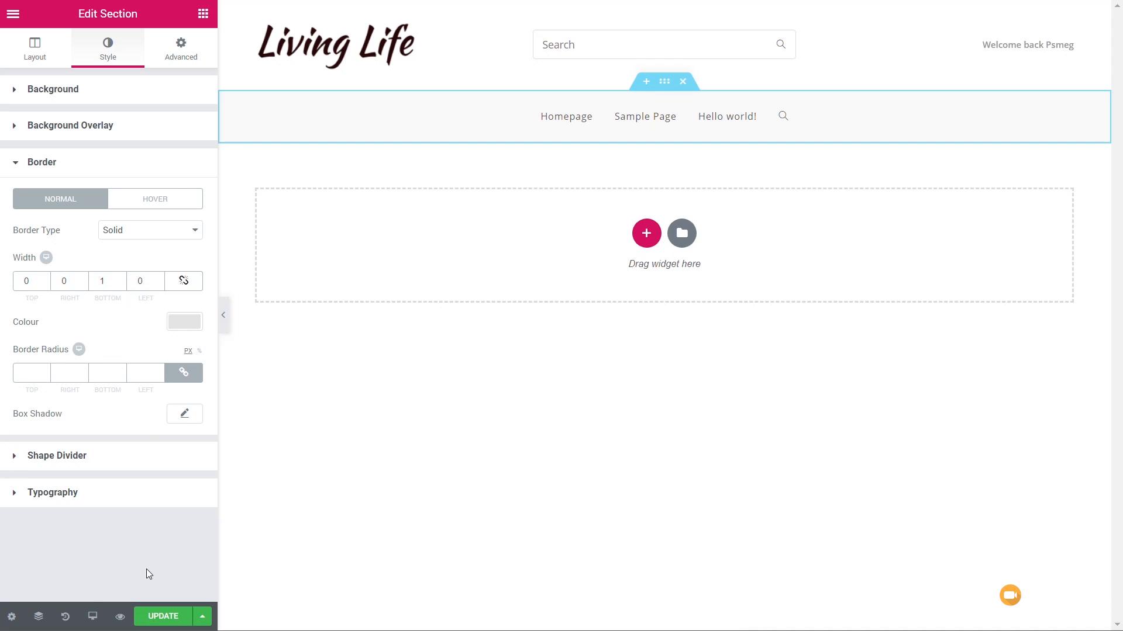
- In the mobile view, centre the logo and set its maximum height to 42
{"action": "left_click", "coordinate": [92, 616]}
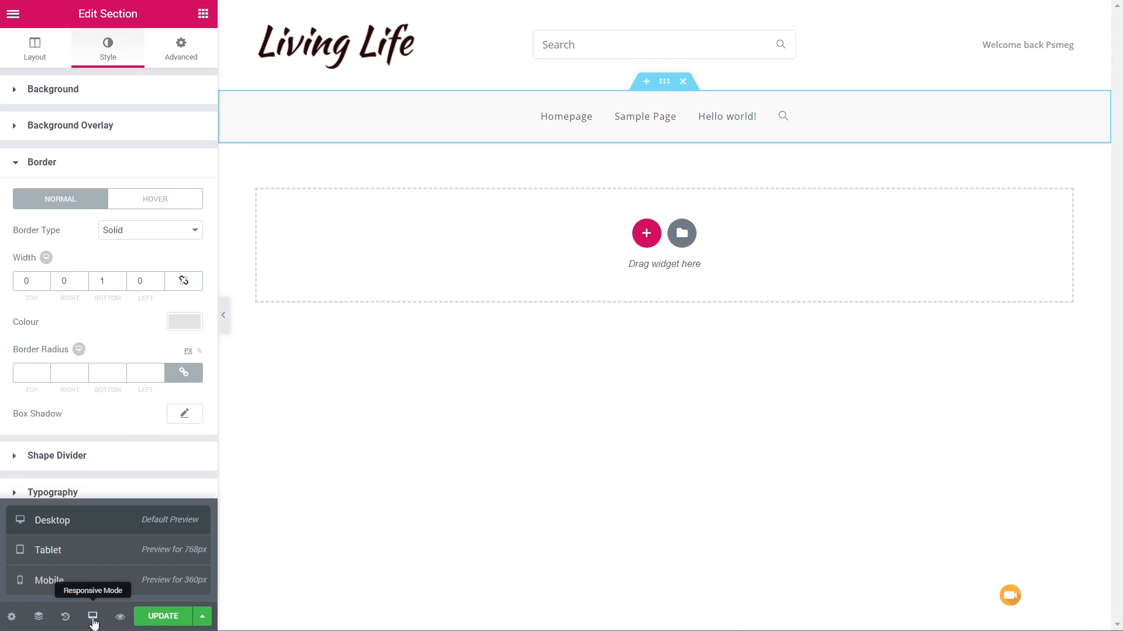
{"action": "left_click", "coordinate": [85, 561]}
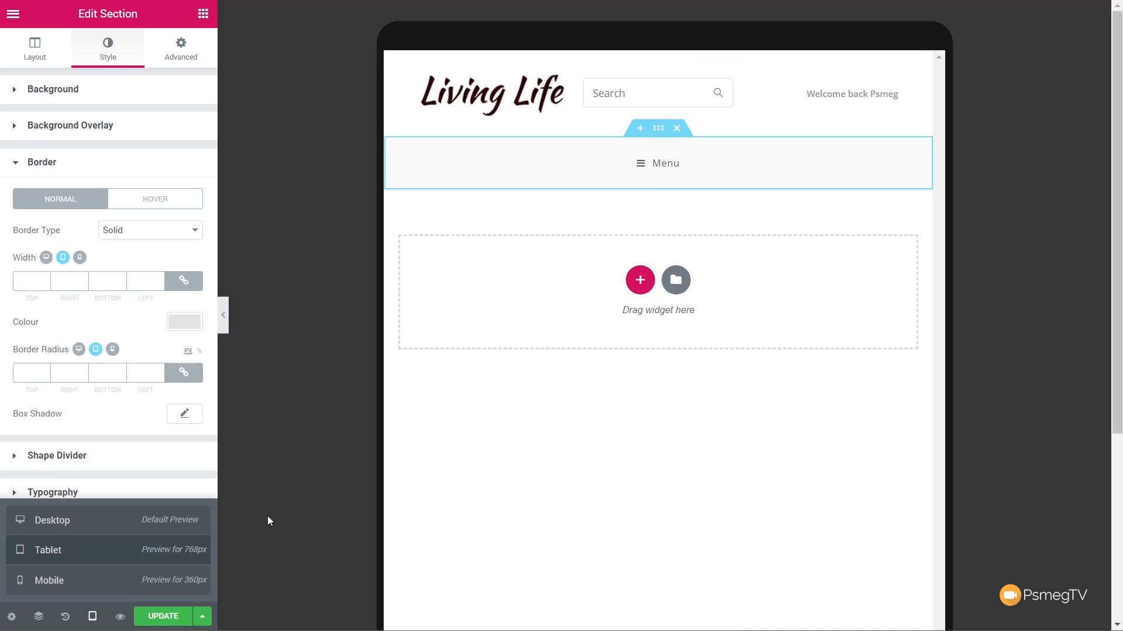
{"action": "left_click", "coordinate": [50, 587]}
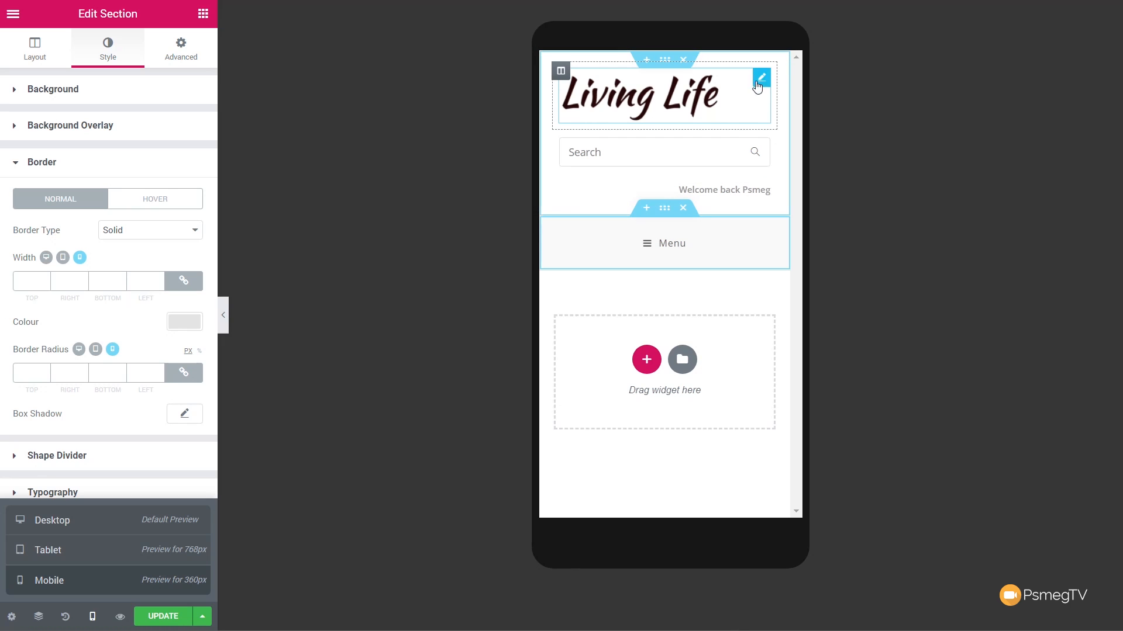
{"action": "left_click", "coordinate": [762, 78]}
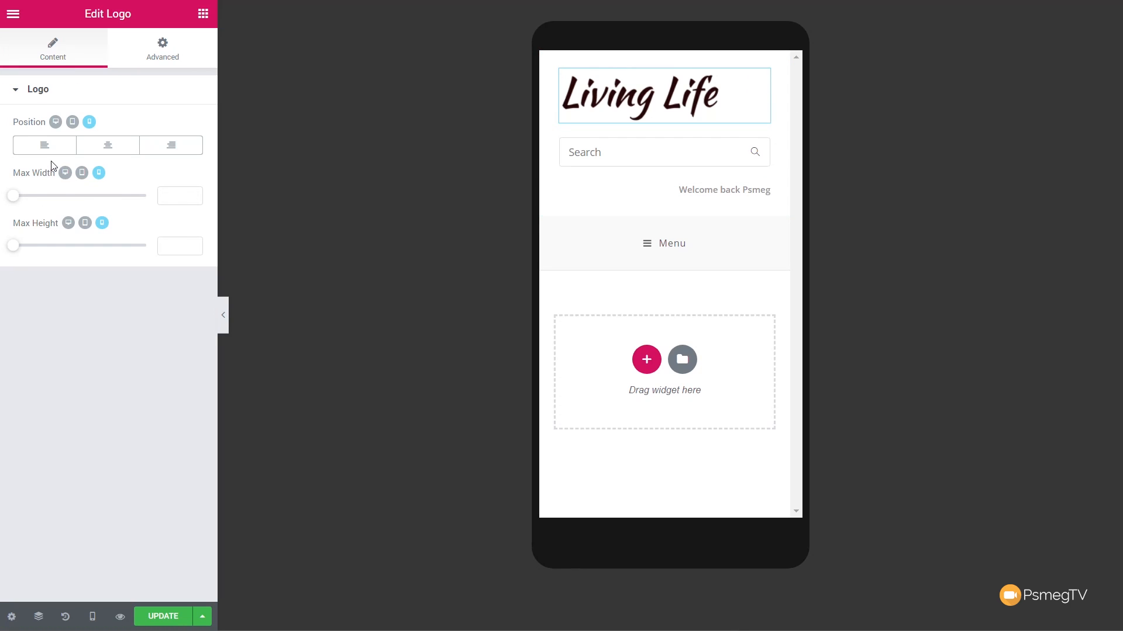
{"action": "left_click", "coordinate": [115, 155]}
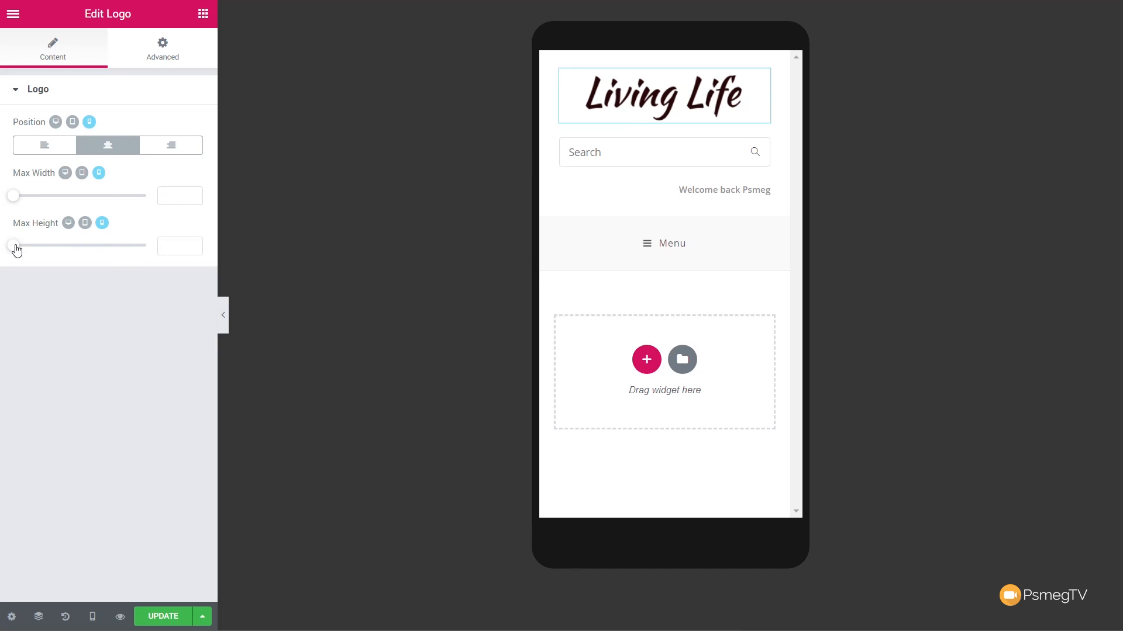
{"action": "left_click_drag", "start_coordinate": [17, 250], "coordinate": [25, 252]}
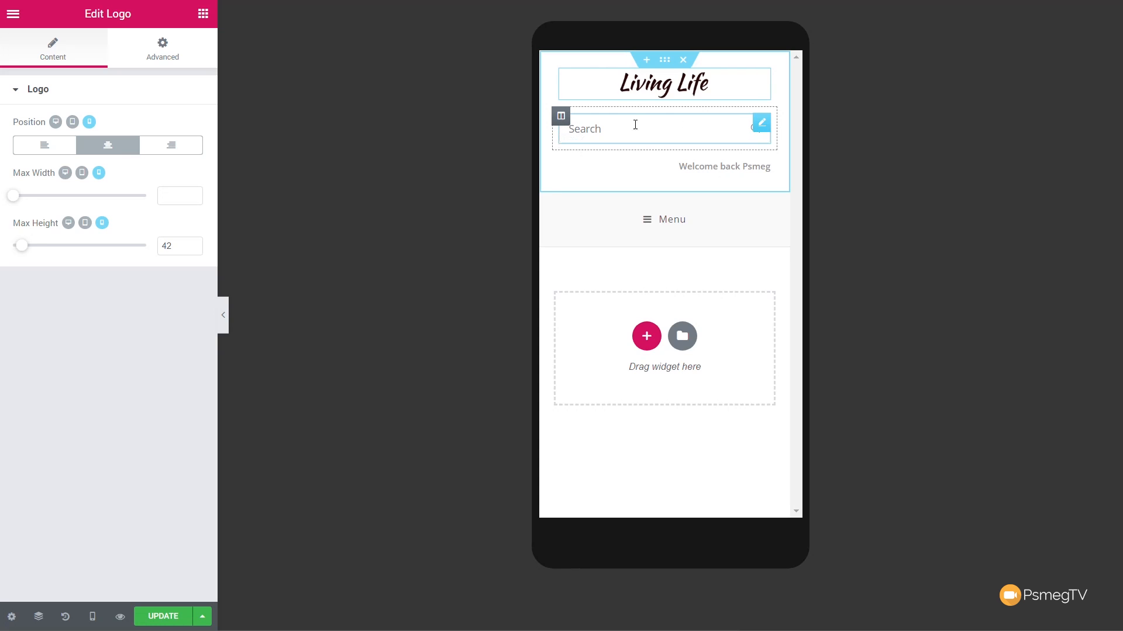
- Centre the Logged In text on mobile and set its column width to 100%
{"action": "left_click", "coordinate": [763, 168]}
{"action": "left_click", "coordinate": [108, 270]}
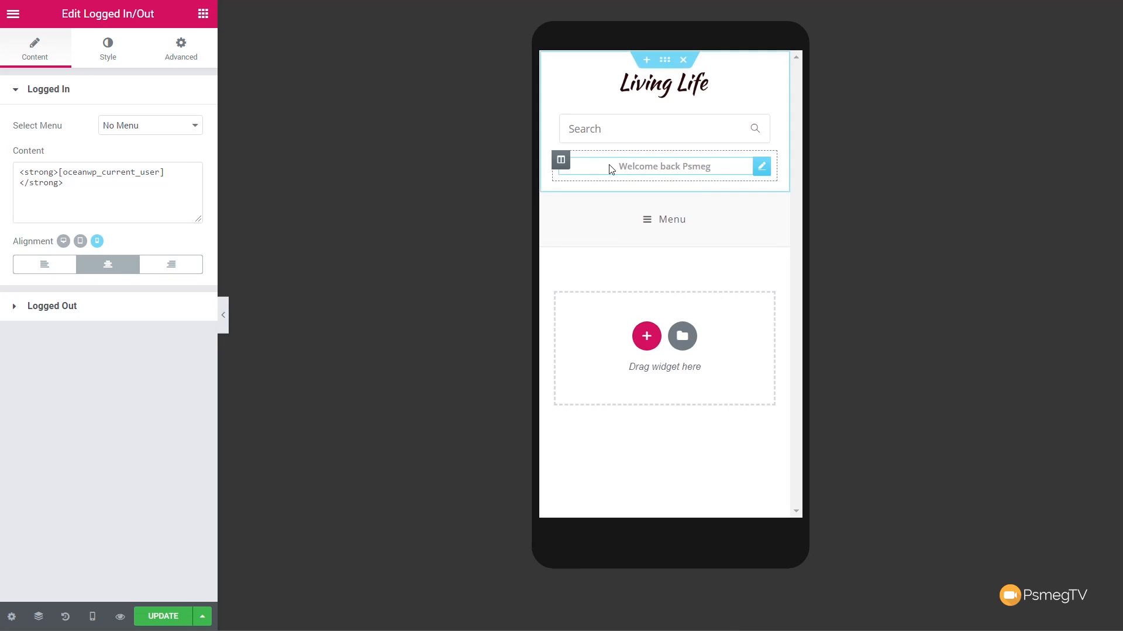
{"action": "left_click", "coordinate": [559, 161]}
{"action": "left_click", "coordinate": [158, 121]}
{"action": "type", "text": "100"}
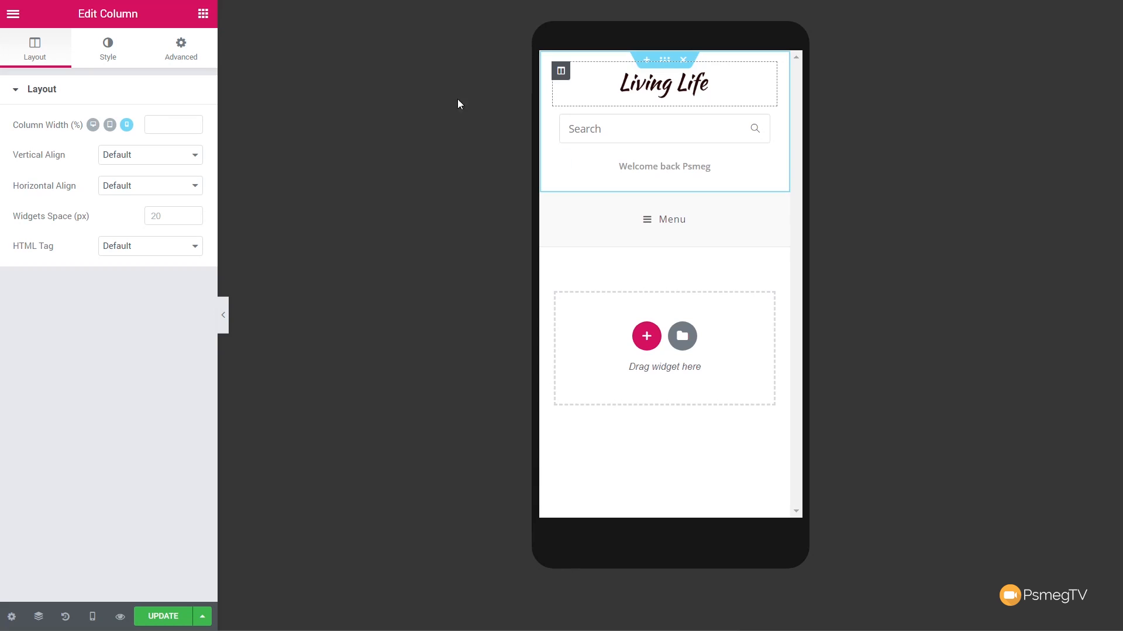
- Set the mobile width of the logo column to 100%
{"action": "left_click", "coordinate": [159, 124]}
{"action": "key", "text": "BackSpace"}
{"action": "key", "text": "BackSpace"}
{"action": "key", "text": "BackSpace"}
{"action": "type", "text": "00"}
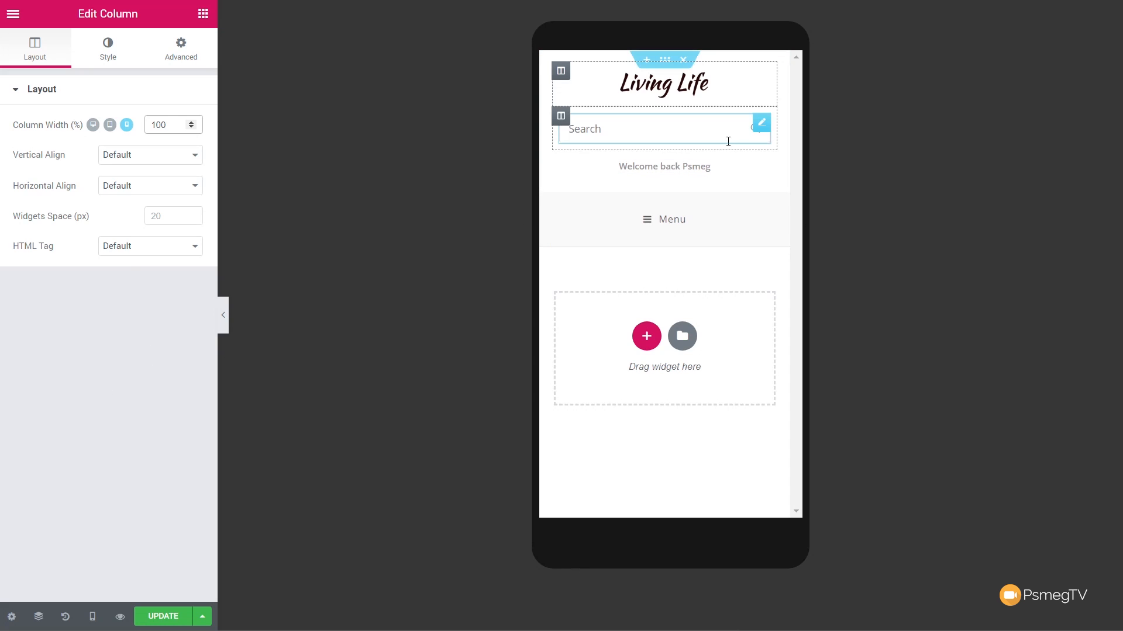
- Open the advanced settings of the column that holds the search box
{"action": "left_click", "coordinate": [560, 119]}
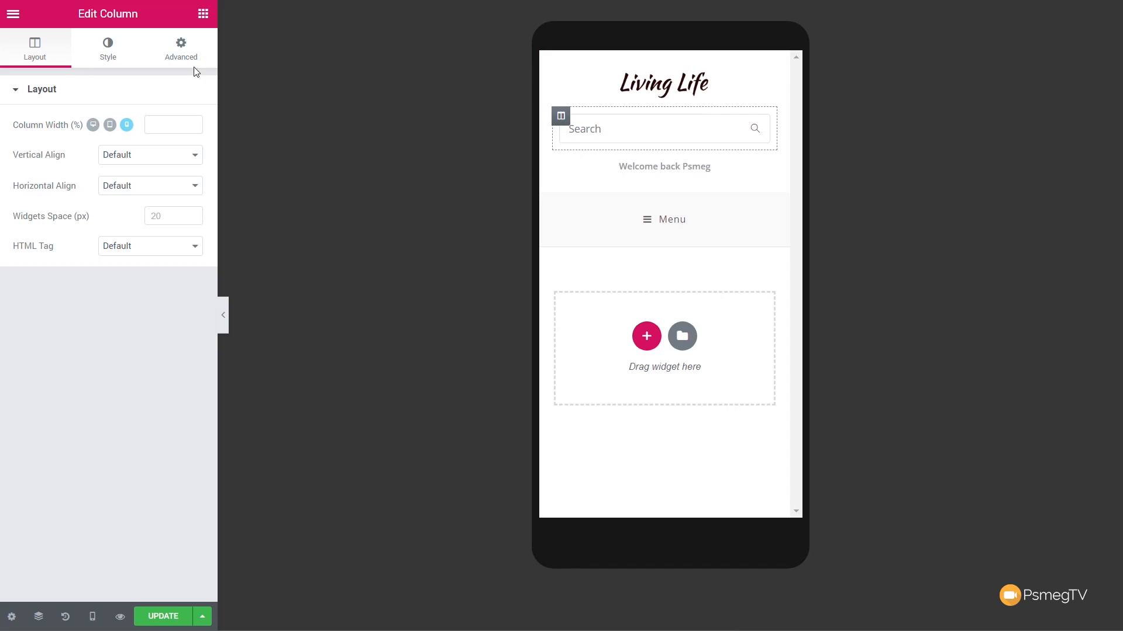
{"action": "left_click", "coordinate": [182, 51]}
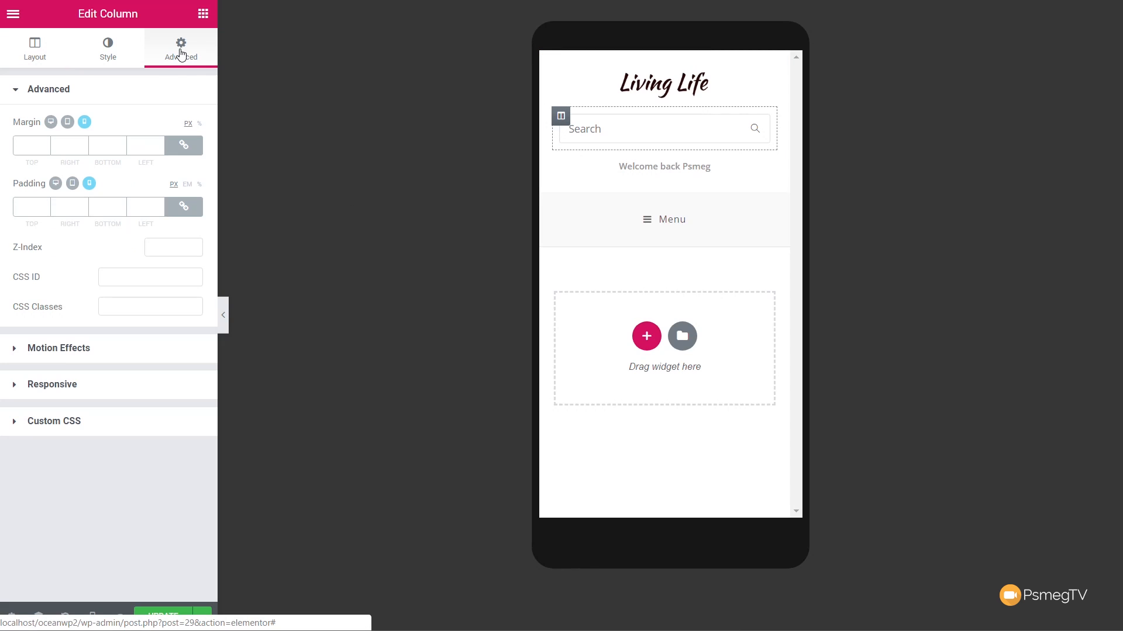
- Try the responsive options for hiding the search column on mobile and tablet
{"action": "left_click", "coordinate": [71, 388]}
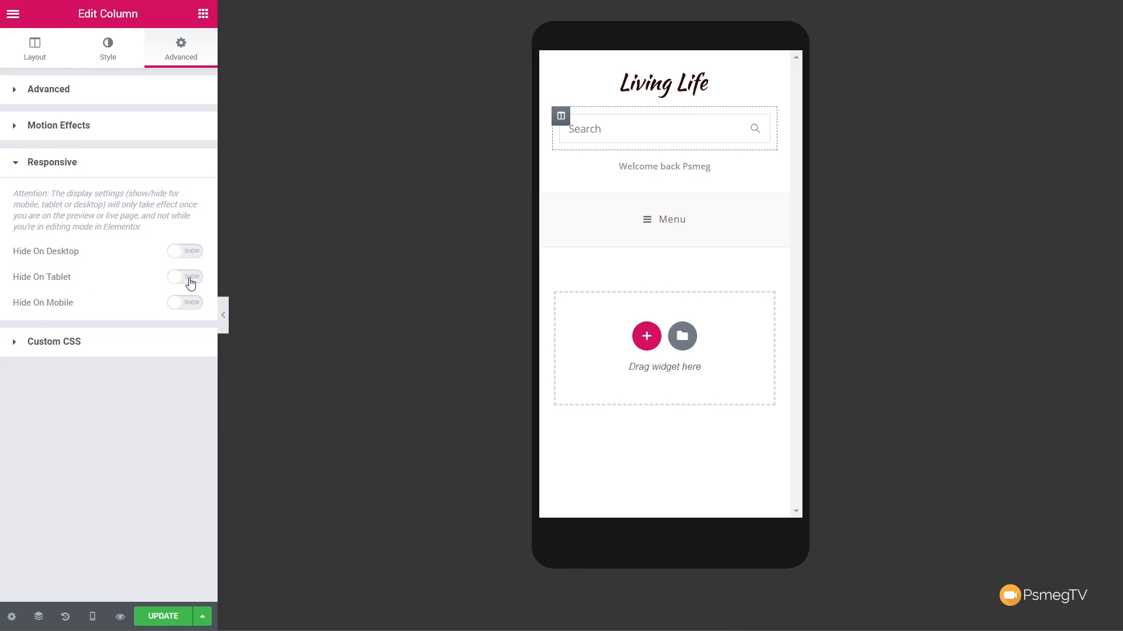
{"action": "left_click", "coordinate": [192, 301]}
{"action": "left_click", "coordinate": [182, 302]}
{"action": "left_click", "coordinate": [181, 277]}
{"action": "left_click", "coordinate": [110, 87]}
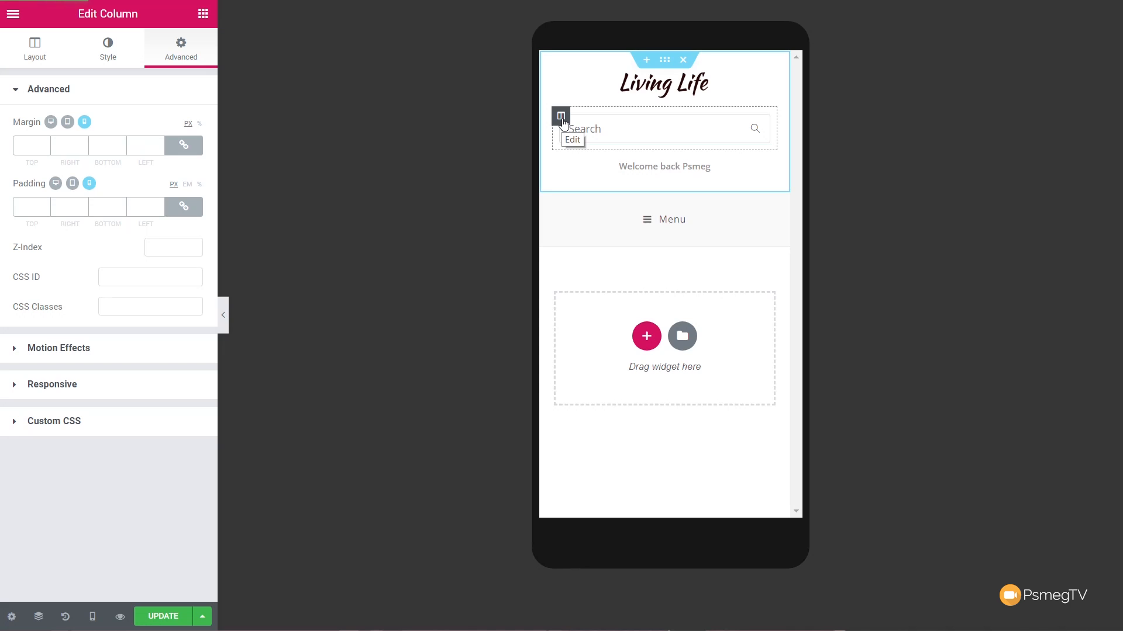
- Give the search column the CSS class hide-tablet-mobile and check the header in the tablet and desktop previews
{"action": "left_click", "coordinate": [134, 302]}
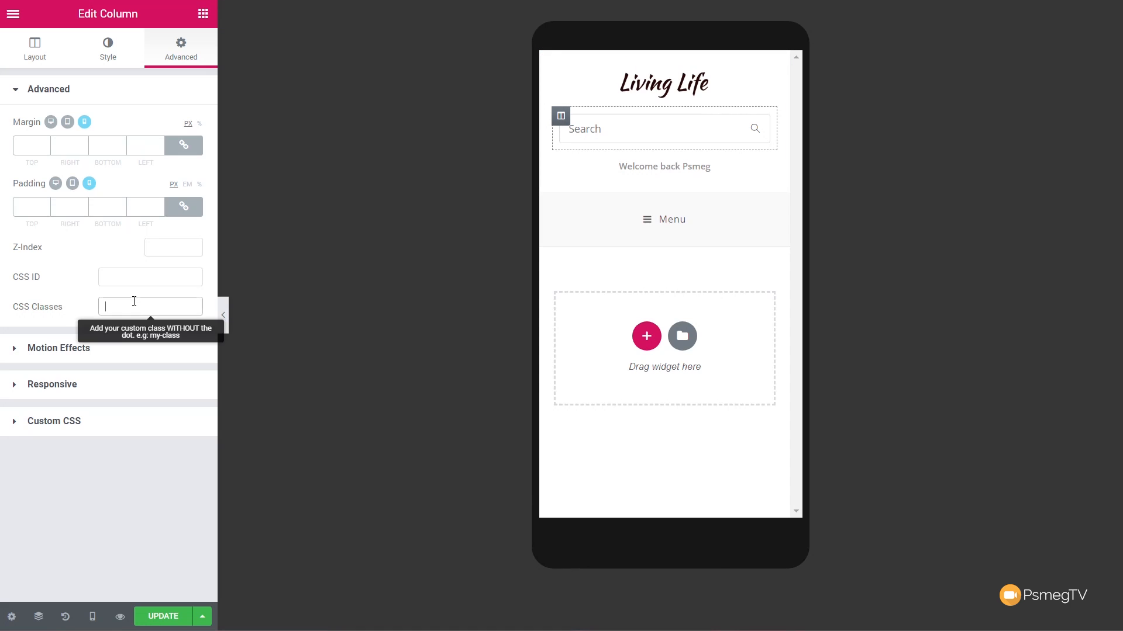
{"action": "type", "text": "hide-tablet-mobile"}
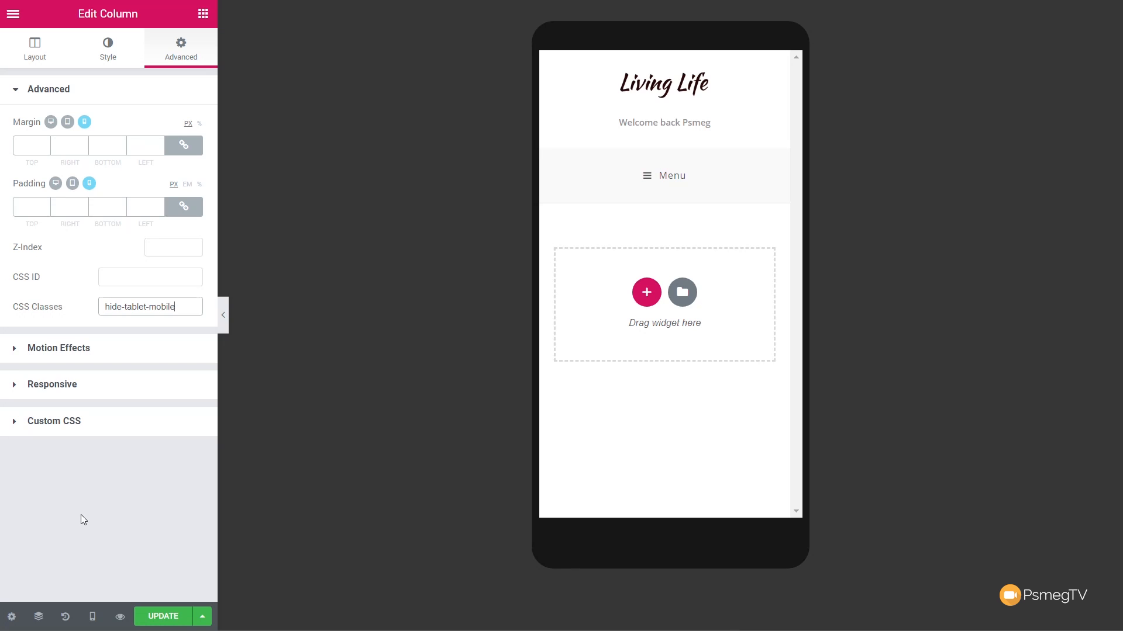
{"action": "left_click", "coordinate": [92, 616]}
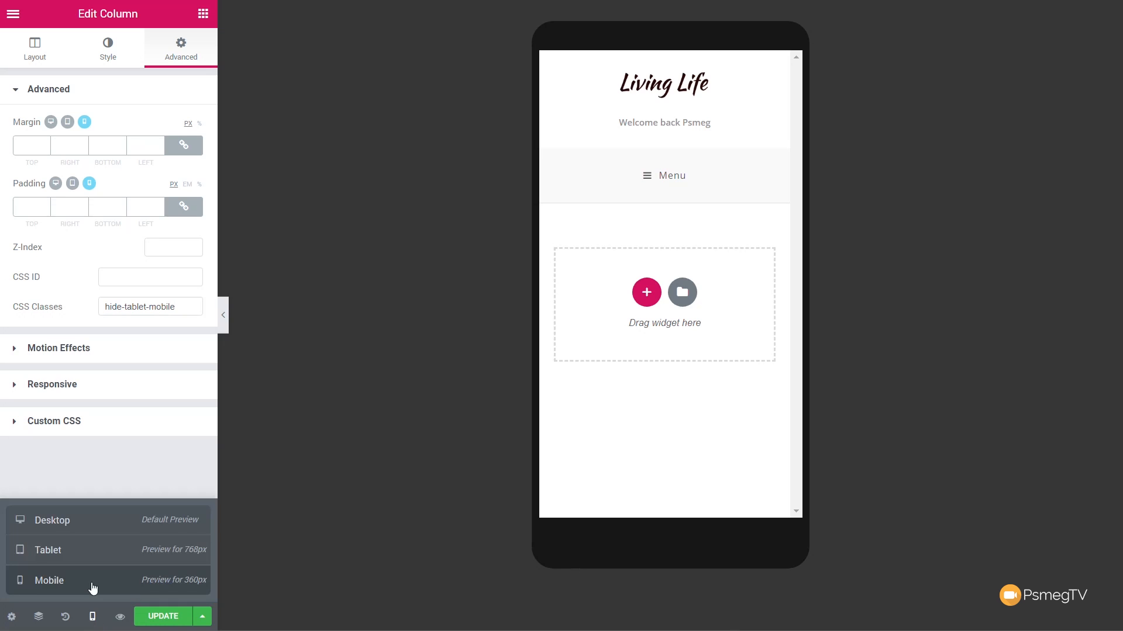
{"action": "left_click", "coordinate": [88, 553]}
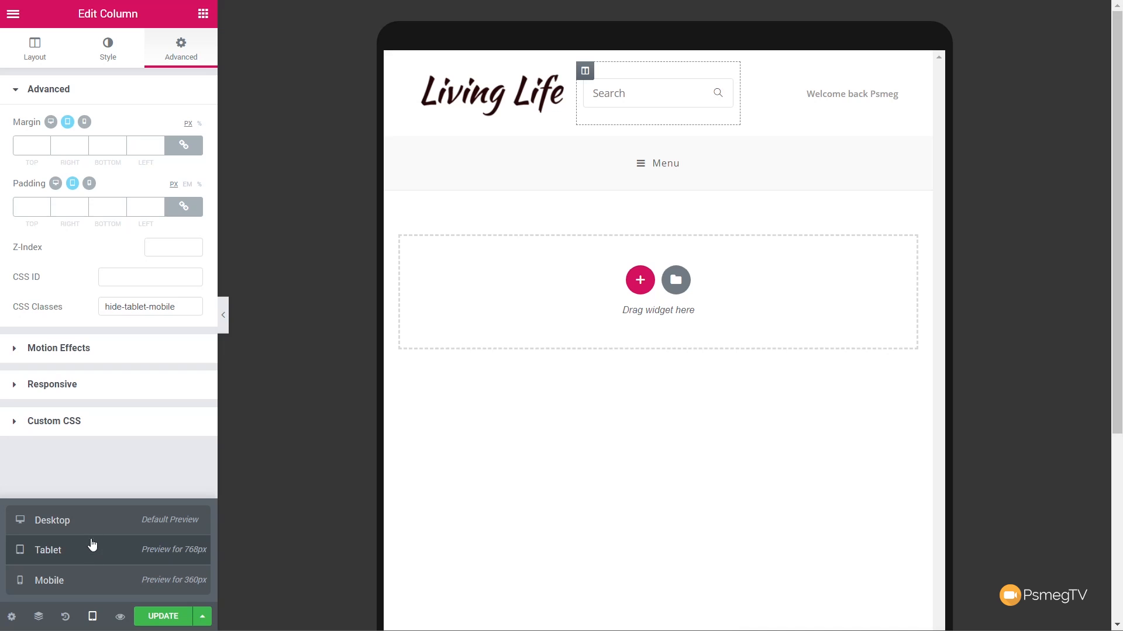
{"action": "left_click", "coordinate": [93, 528]}
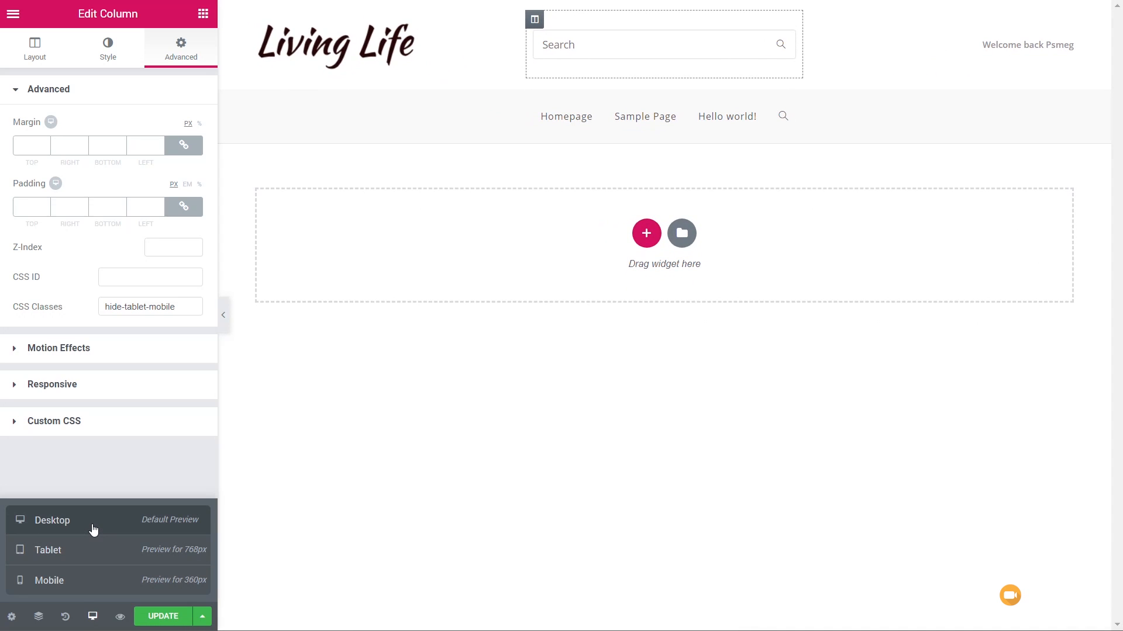
- Update the header template and exit Elementor to the WordPress dashboard
{"action": "left_click", "coordinate": [150, 620]}
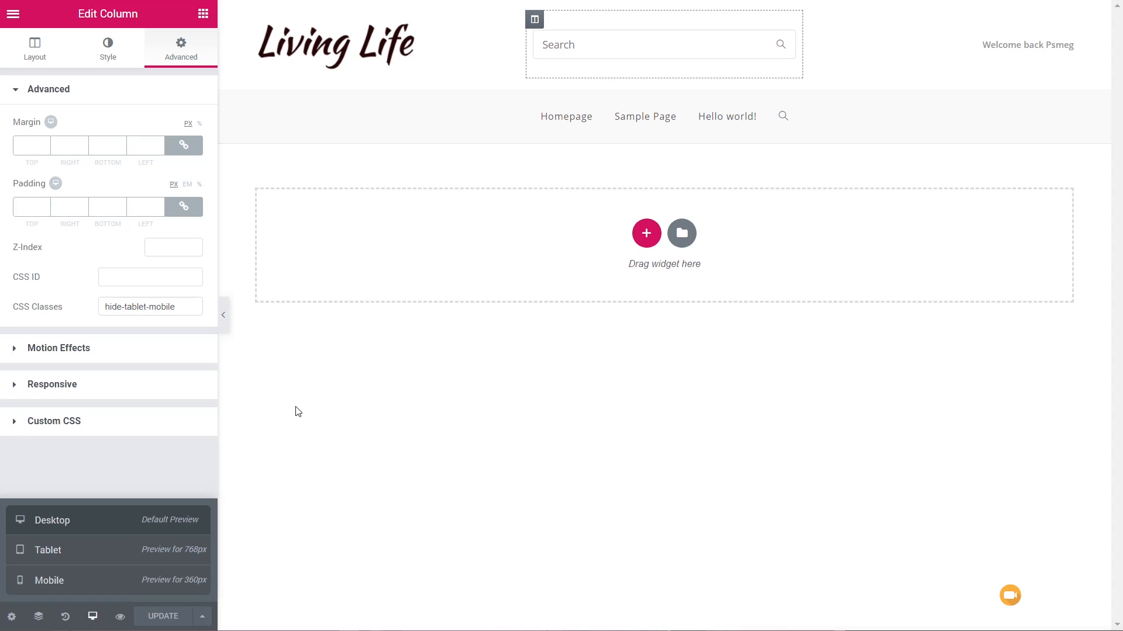
{"action": "left_click", "coordinate": [13, 13]}
{"action": "left_click", "coordinate": [102, 403]}
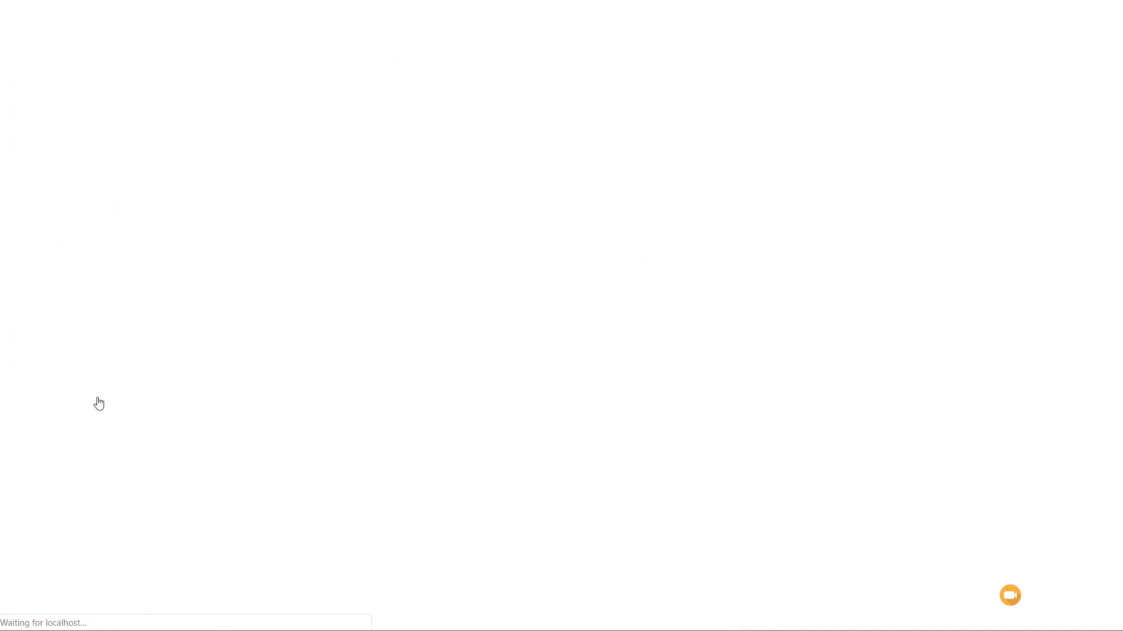
- Open the general header settings in the WordPress theme customiser
{"action": "mouse_move", "coordinate": [67, 241]}
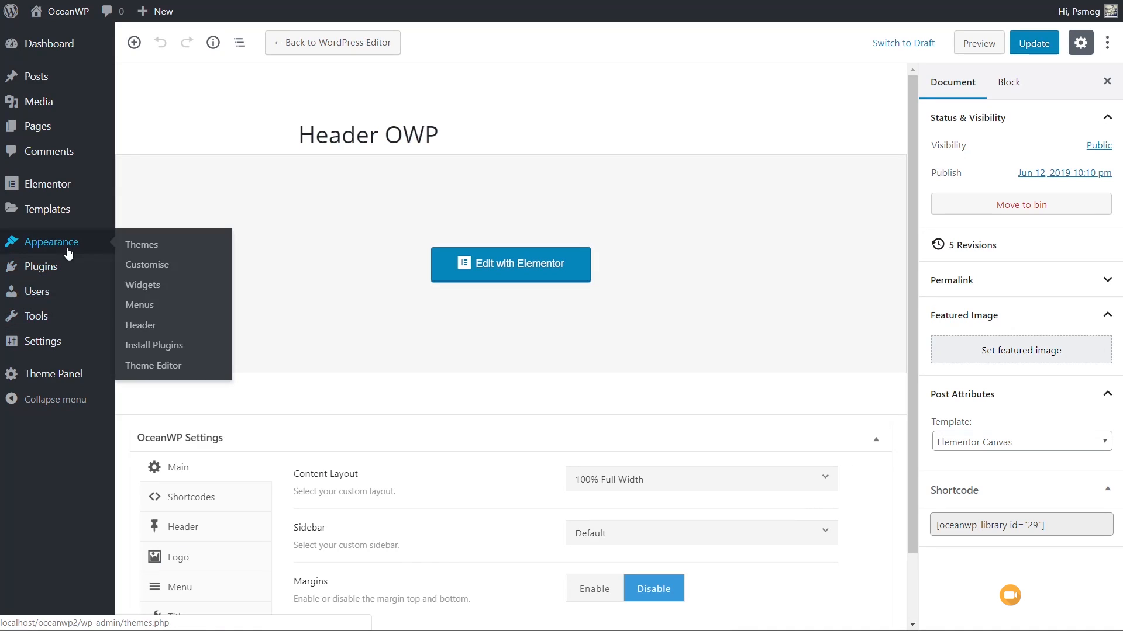
{"action": "left_click", "coordinate": [168, 267]}
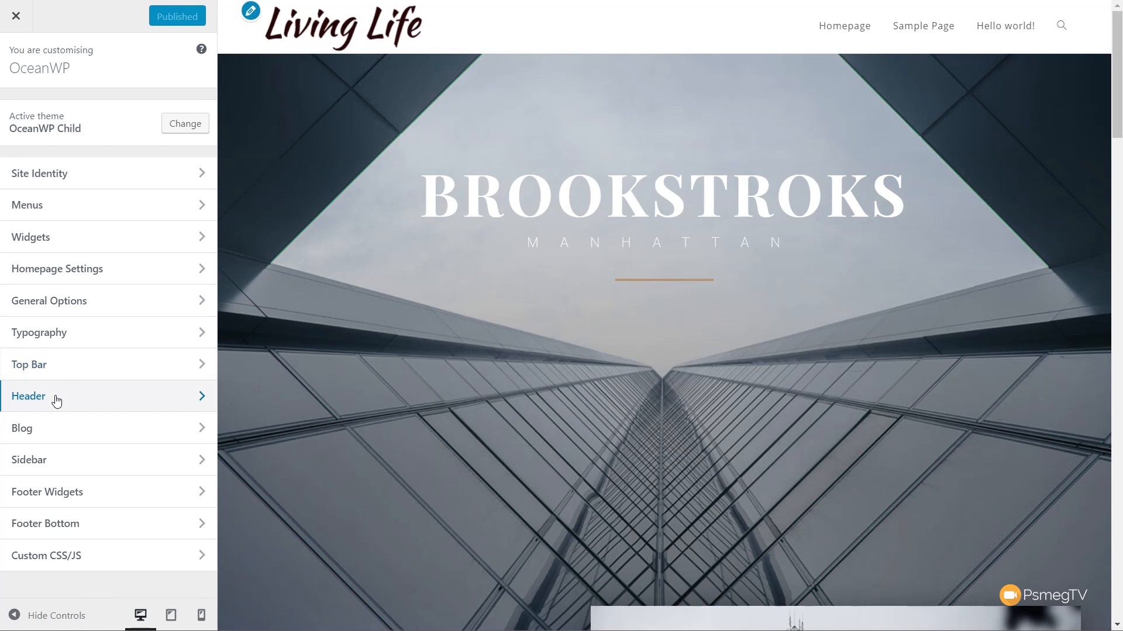
{"action": "left_click", "coordinate": [56, 405]}
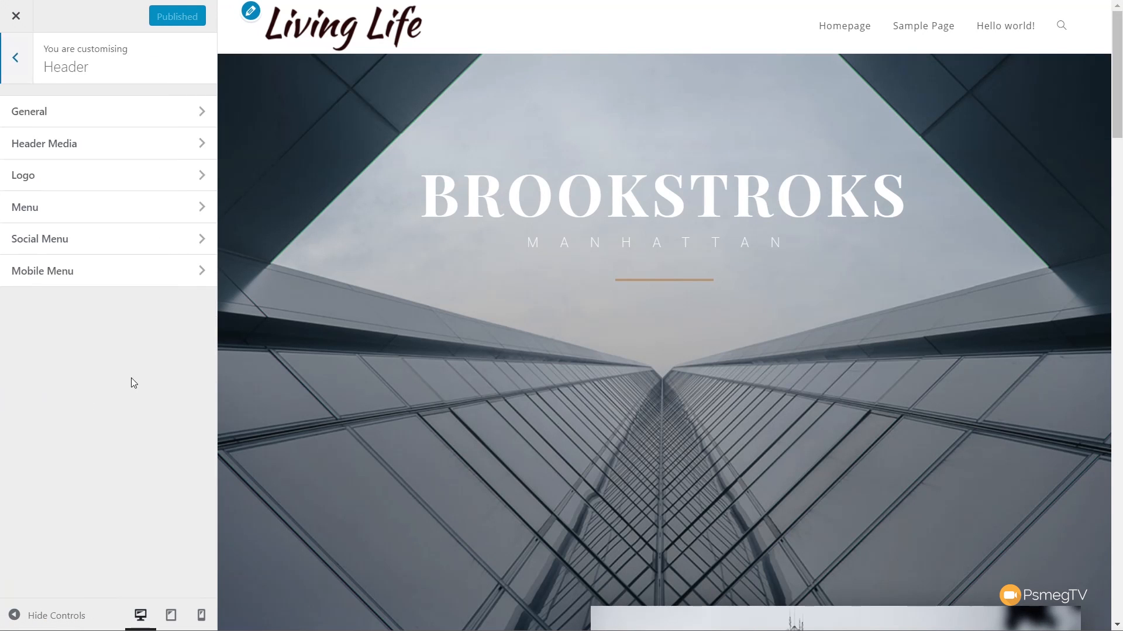
{"action": "left_click", "coordinate": [78, 120]}
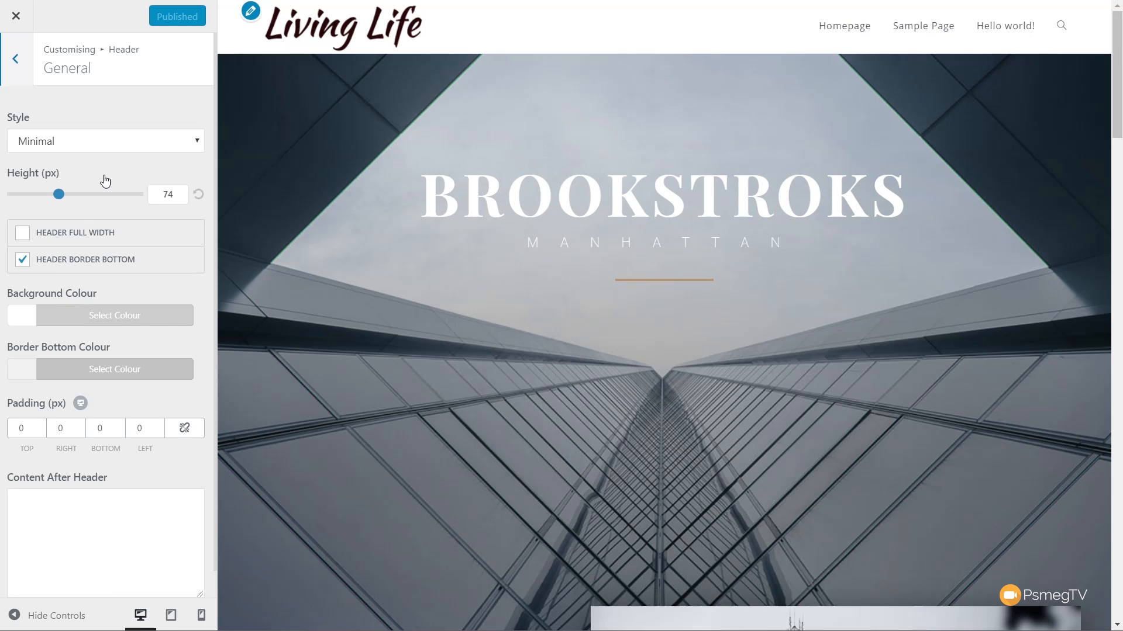
- Set the header style to Custom Header with the Header OWP template, and turn off its bottom border and added container
{"action": "left_click", "coordinate": [135, 146]}
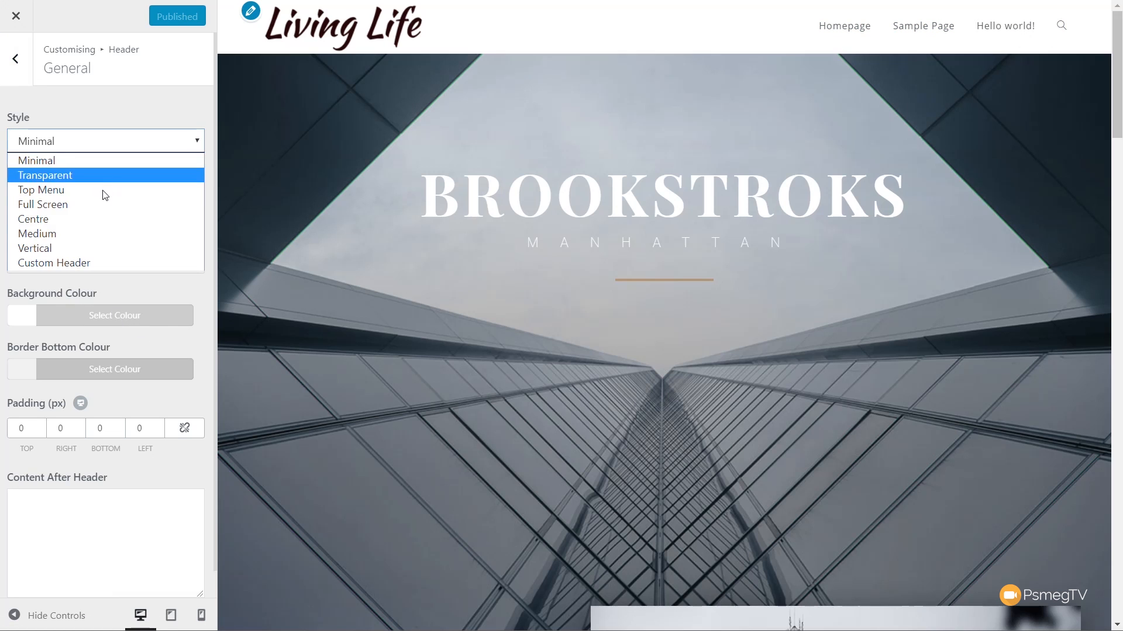
{"action": "left_click", "coordinate": [89, 263]}
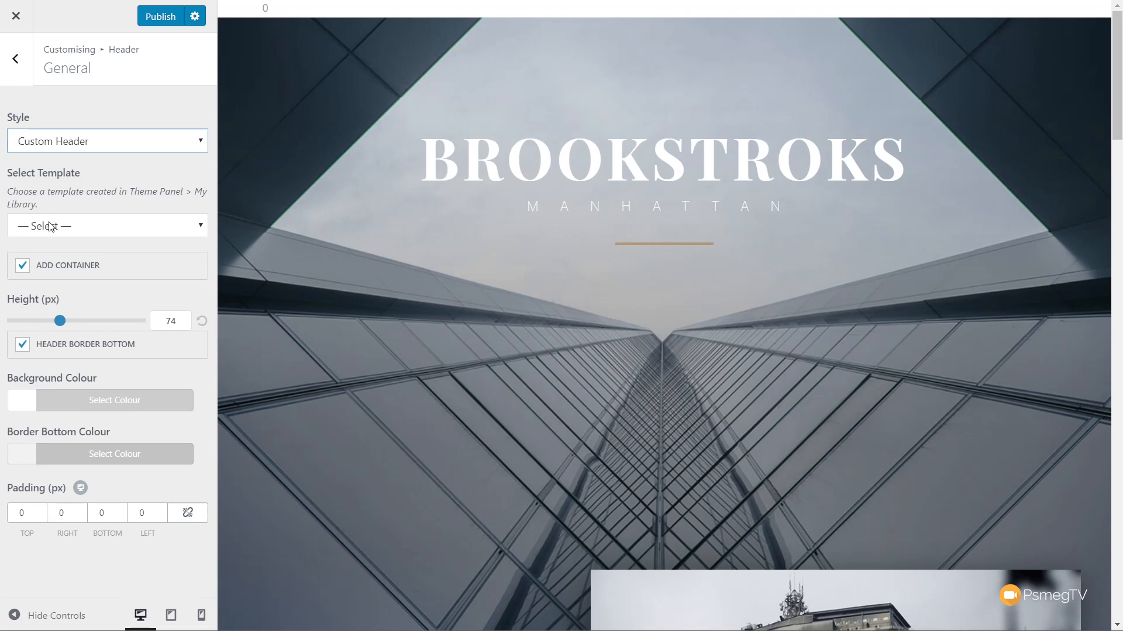
{"action": "left_click", "coordinate": [79, 224]}
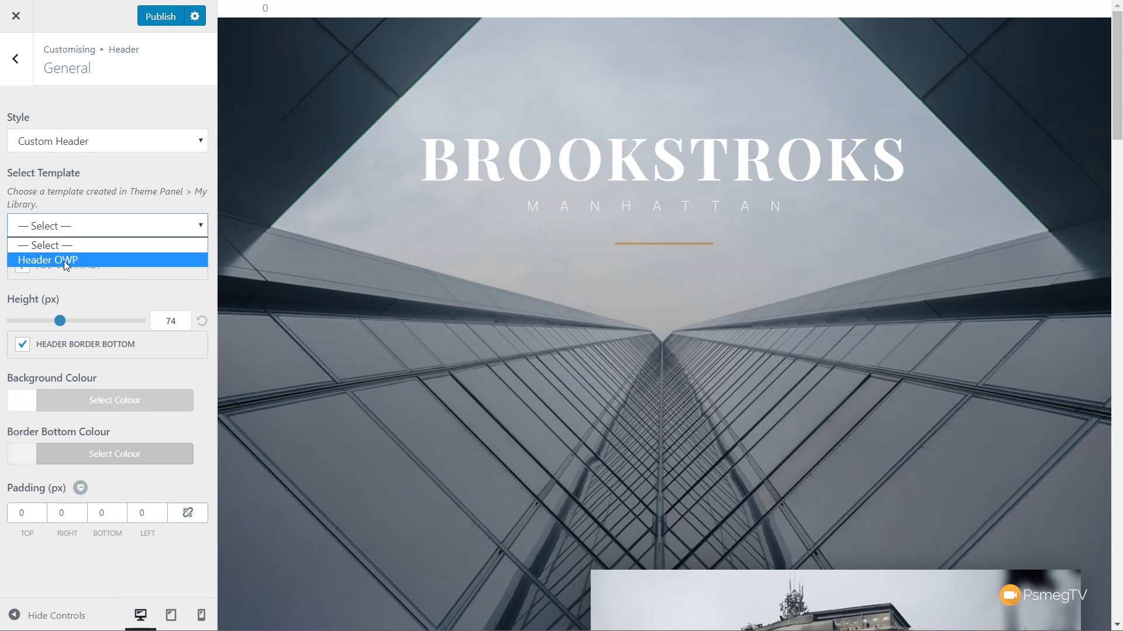
{"action": "left_click", "coordinate": [64, 261]}
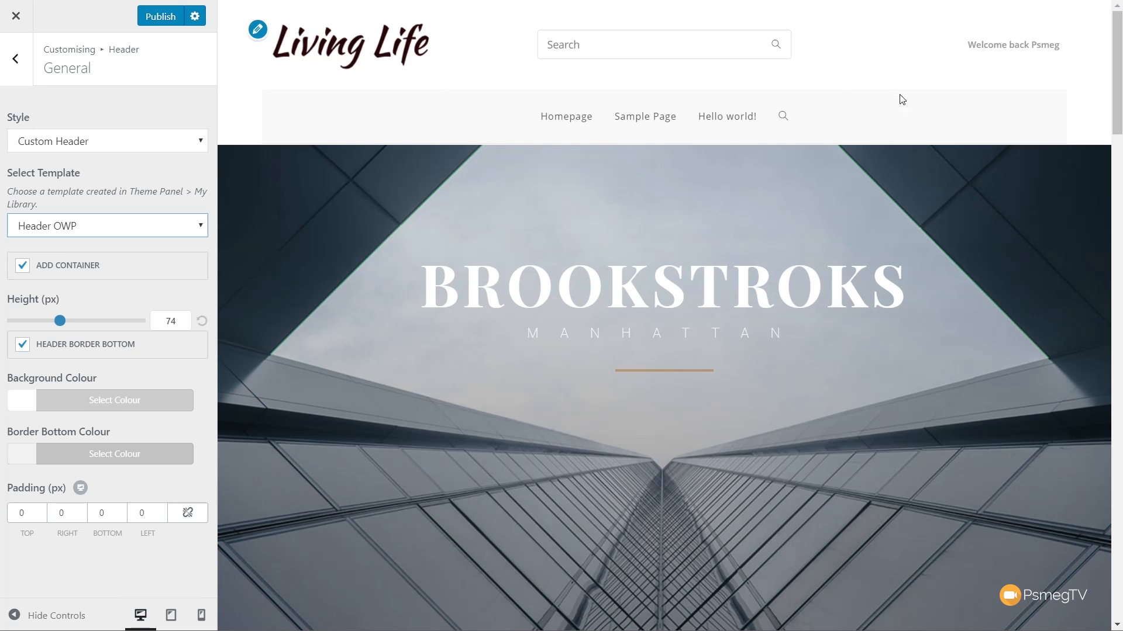
{"action": "left_click", "coordinate": [78, 348]}
{"action": "left_click", "coordinate": [76, 267]}
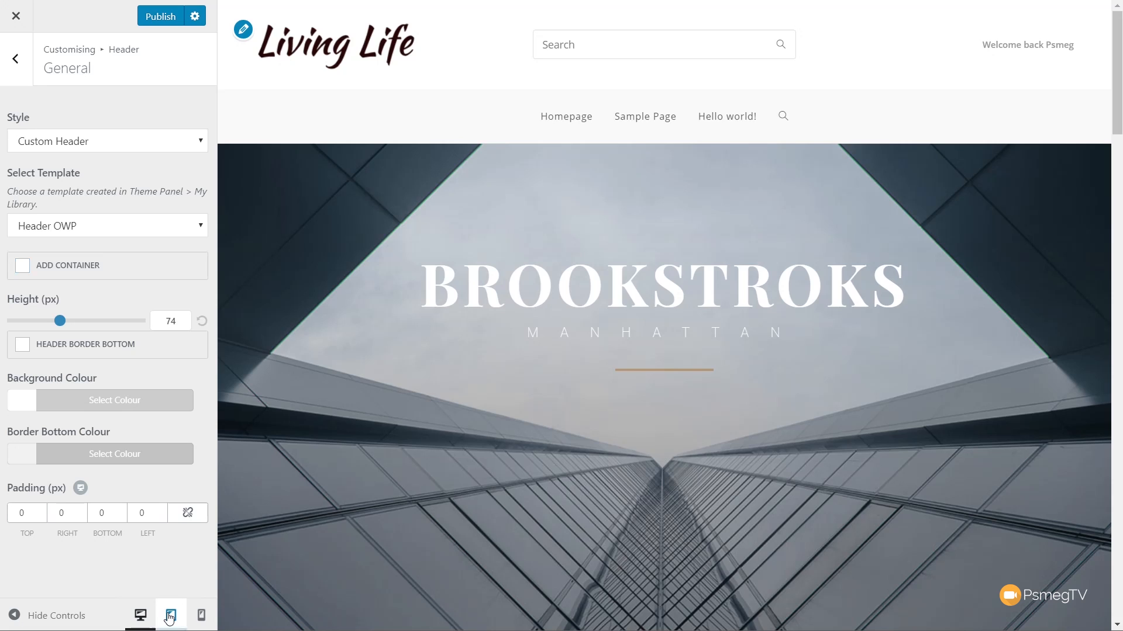
- Check the custom header on the site in the tablet, mobile and desktop previews
{"action": "left_click", "coordinate": [169, 616]}
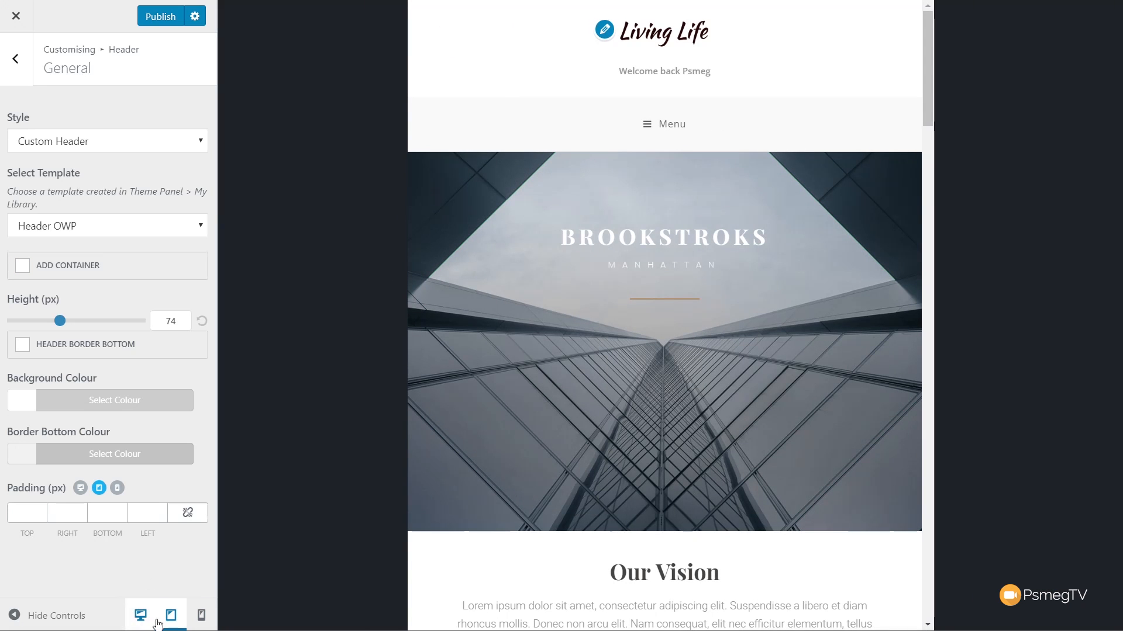
{"action": "left_click", "coordinate": [200, 618]}
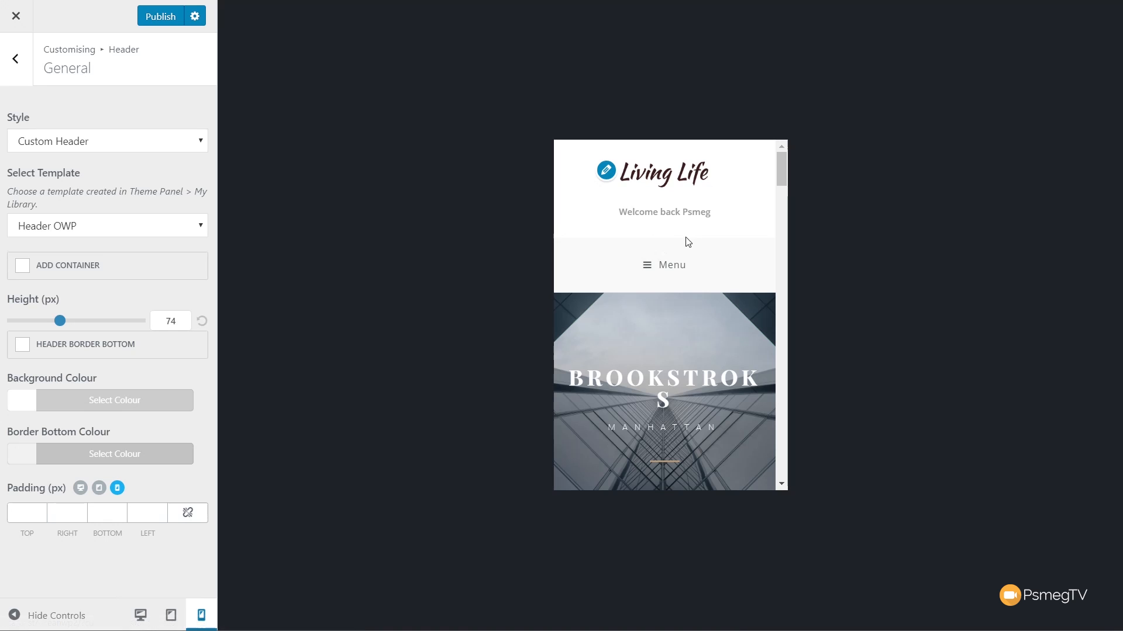
{"action": "left_click", "coordinate": [174, 614]}
{"action": "left_click", "coordinate": [144, 617]}
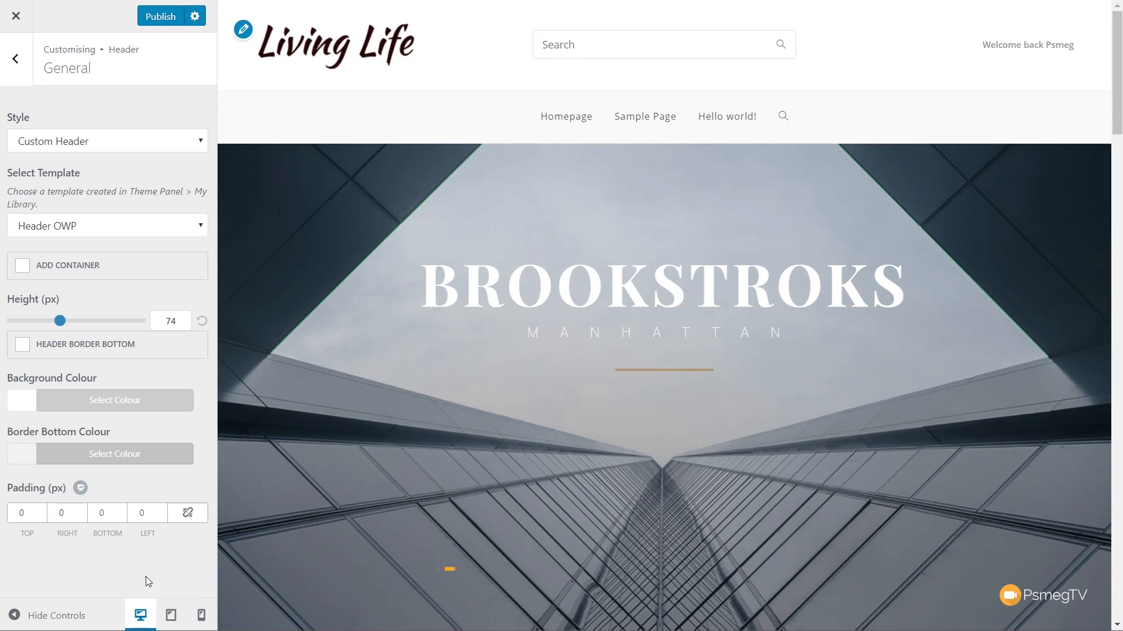